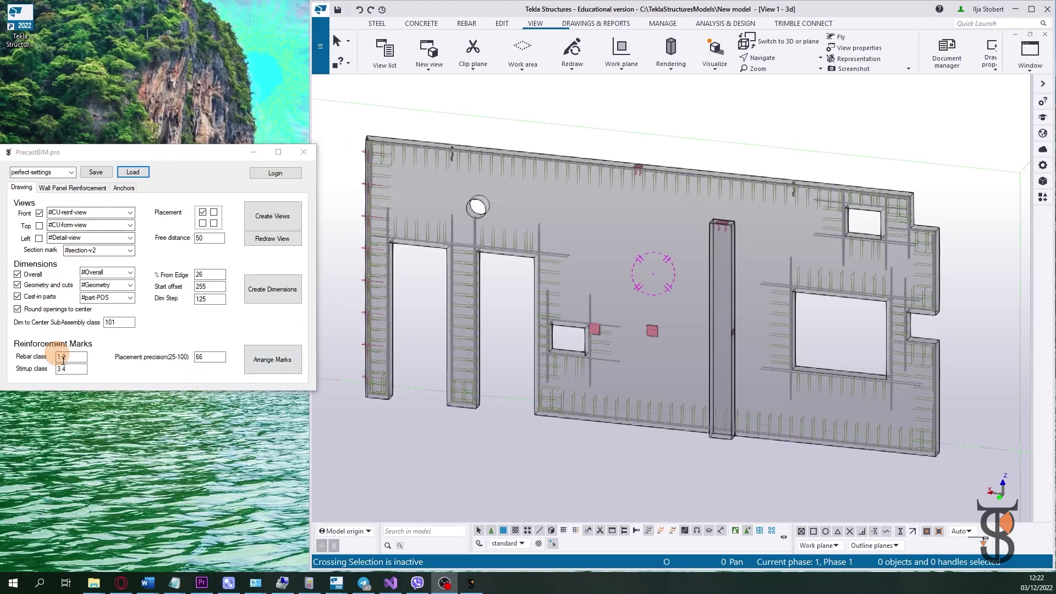
# Give the top view the #CU-form-view type and place views from the top-left grid position
pyautogui.moveTo(613, 278)
pyautogui.keyDown('ctrl'); pyautogui.mouseDown(button='middle')
pyautogui.moveTo(678, 304)
pyautogui.moveTo(541, 288)
pyautogui.moveTo(644, 351)
pyautogui.moveTo(438, 272)
pyautogui.moveTo(592, 294)
pyautogui.moveTo(525, 283)
pyautogui.mouseUp(button='middle'); pyautogui.keyUp('ctrl')
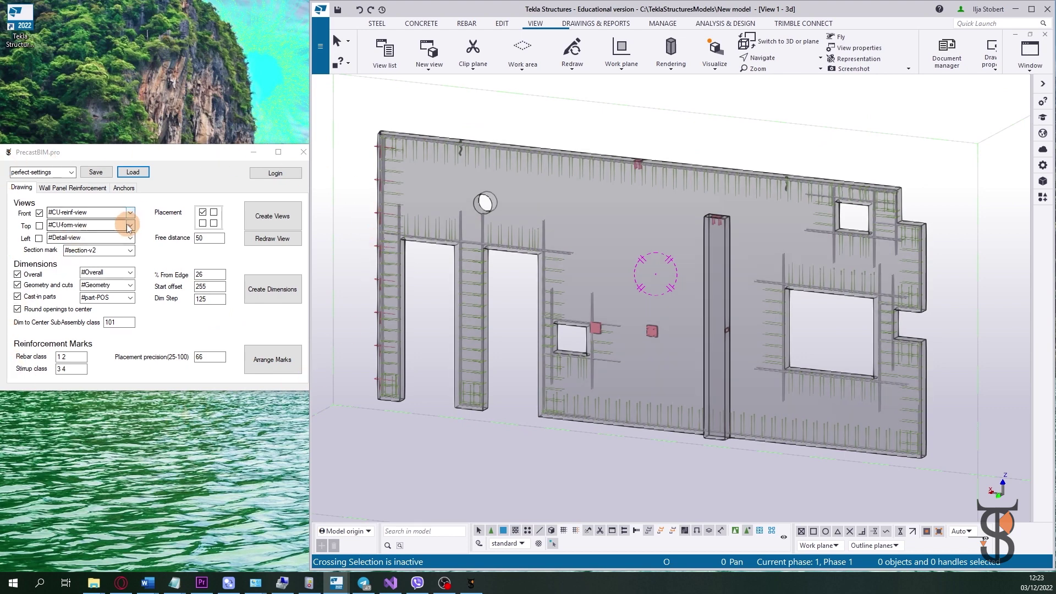
pyautogui.click(97, 224)
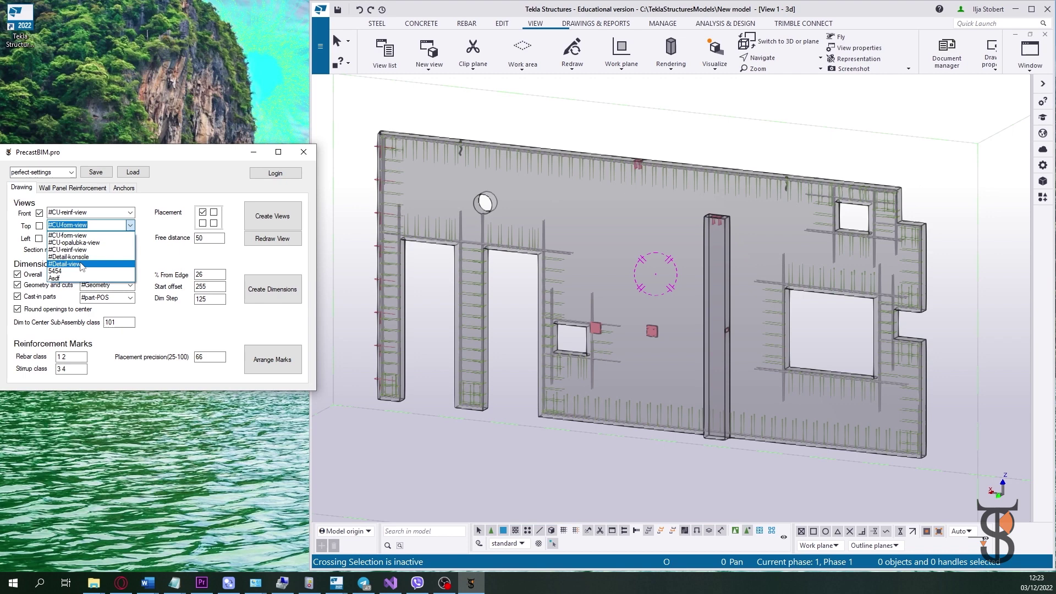
pyautogui.click(94, 233)
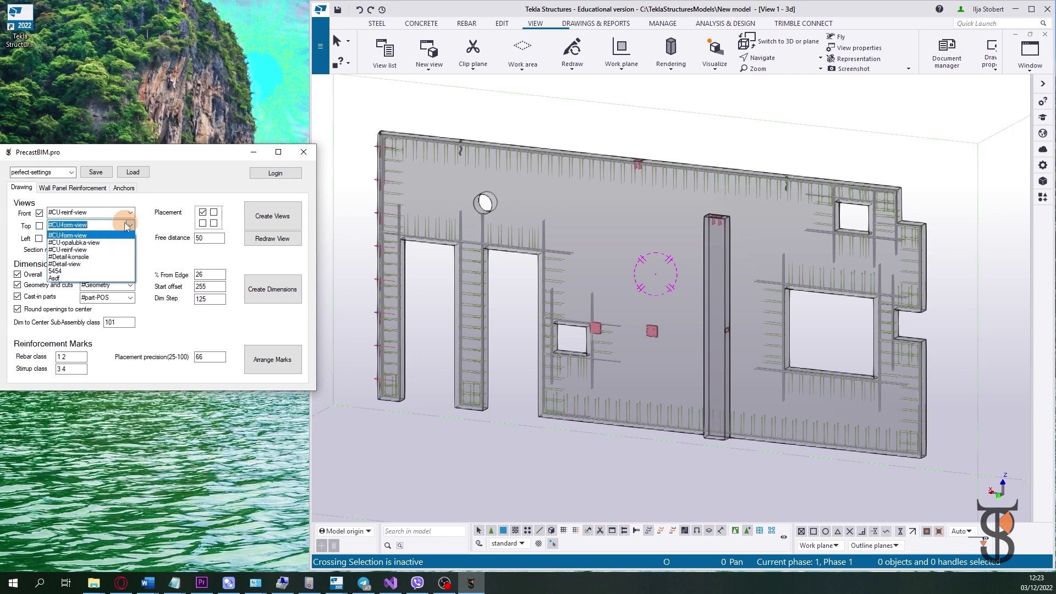
pyautogui.click(128, 226)
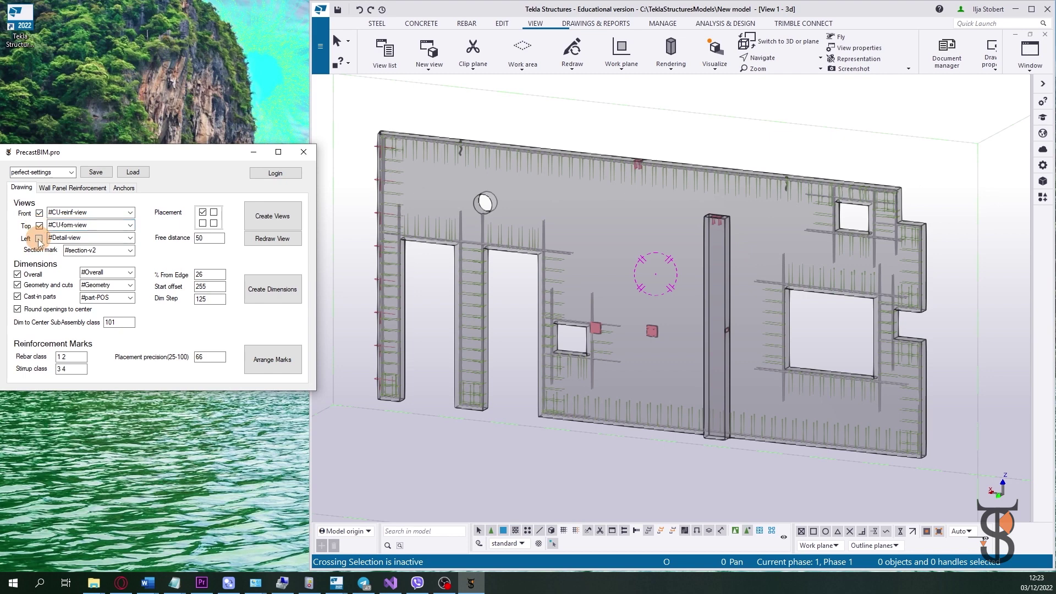
pyautogui.click(214, 223)
pyautogui.click(203, 212)
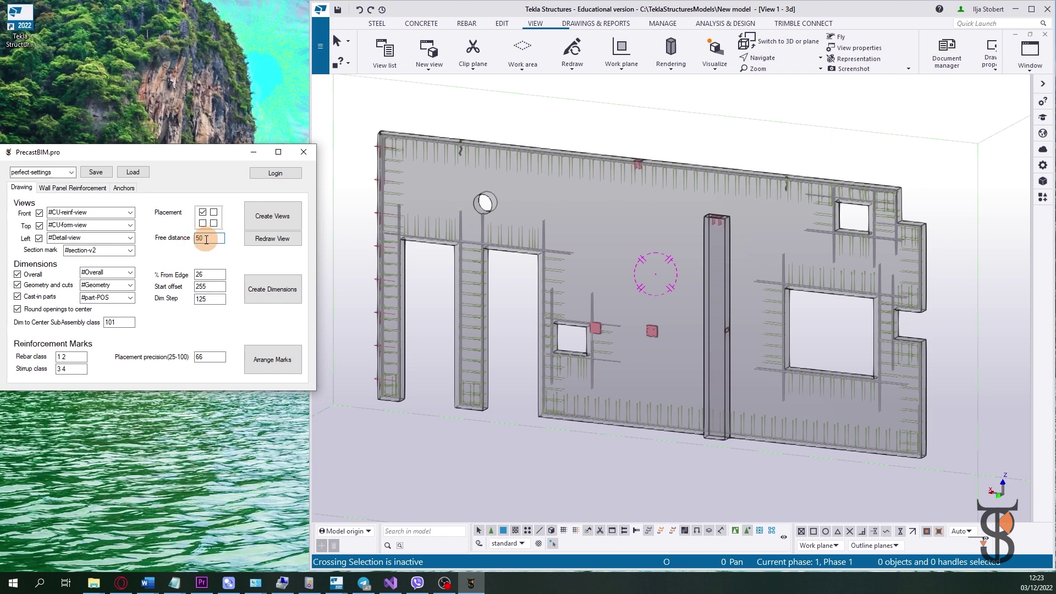
# Review the Overall dimension type and sub-assembly centre class, then the reinforcement and anchor settings
pyautogui.click(130, 275)
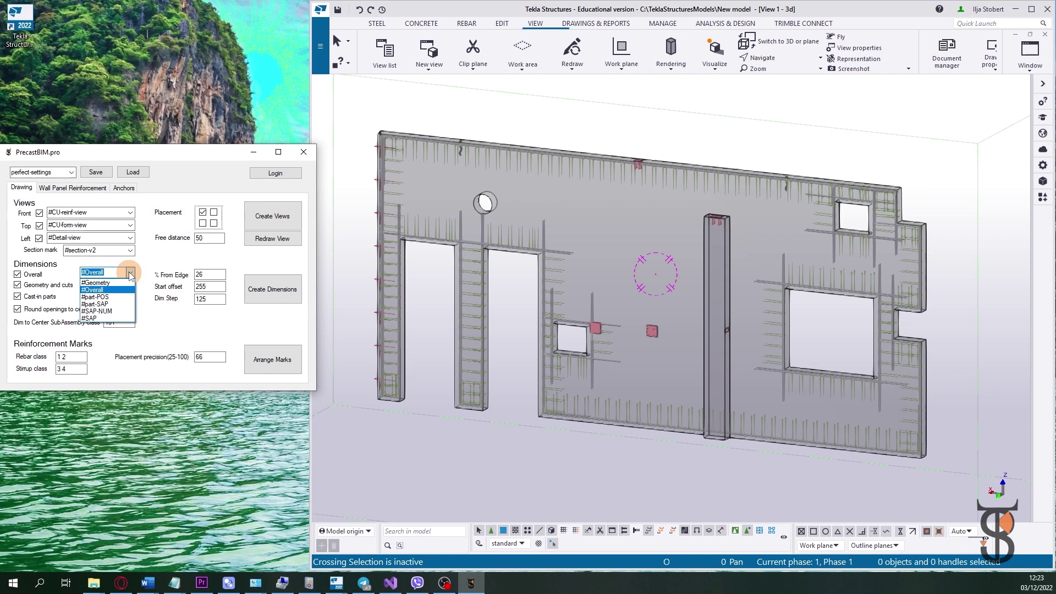
pyautogui.click(129, 275)
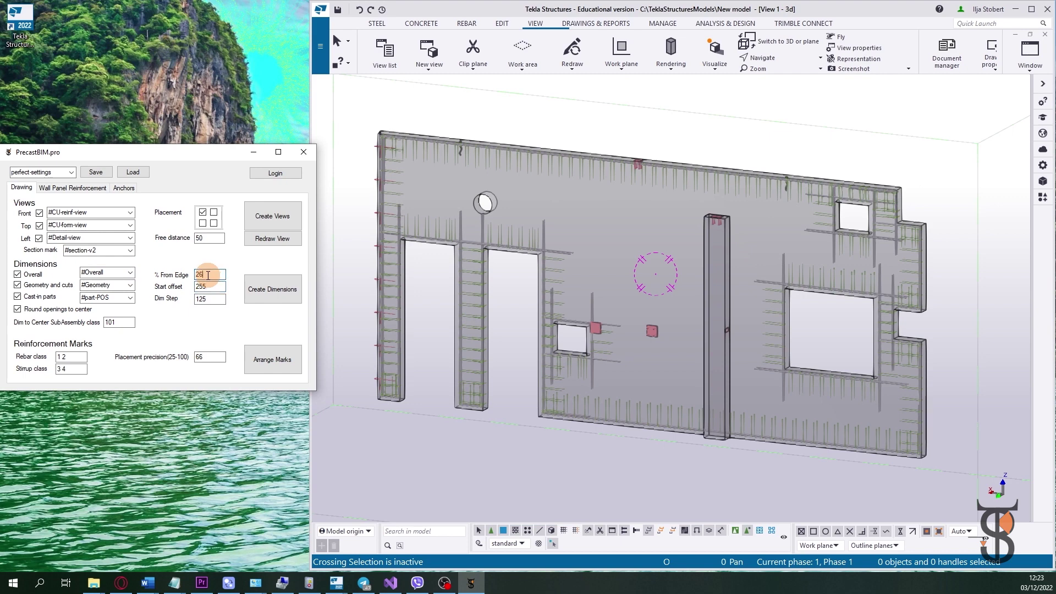
pyautogui.click(115, 324)
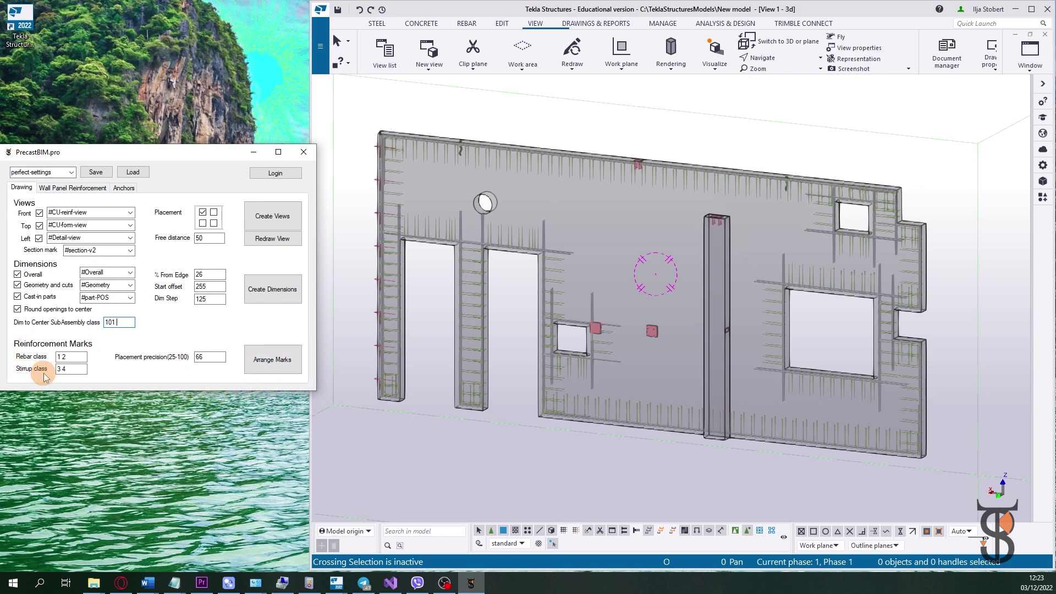
pyautogui.click(73, 188)
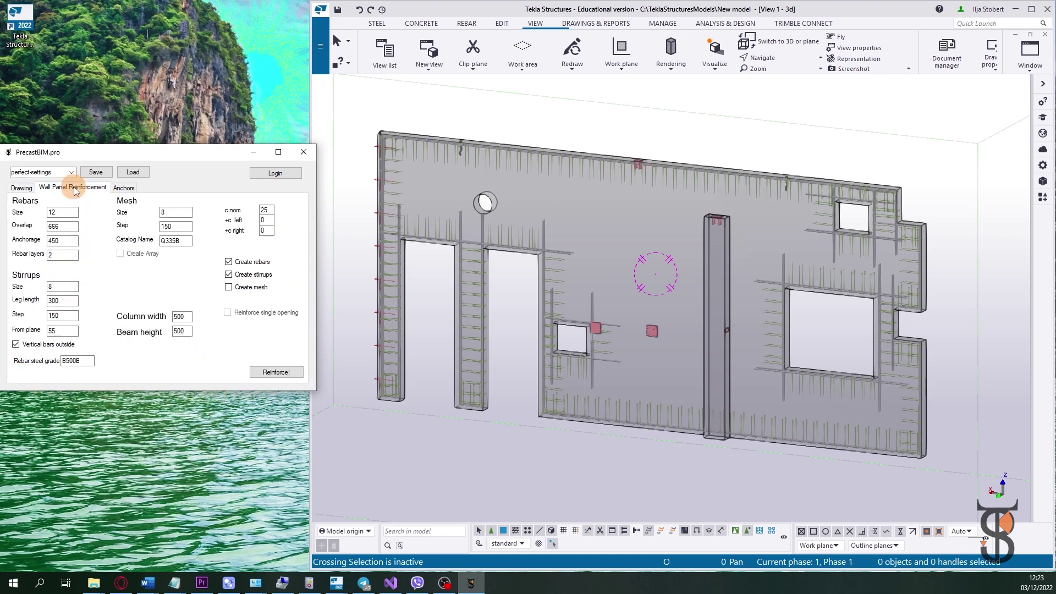
pyautogui.click(121, 190)
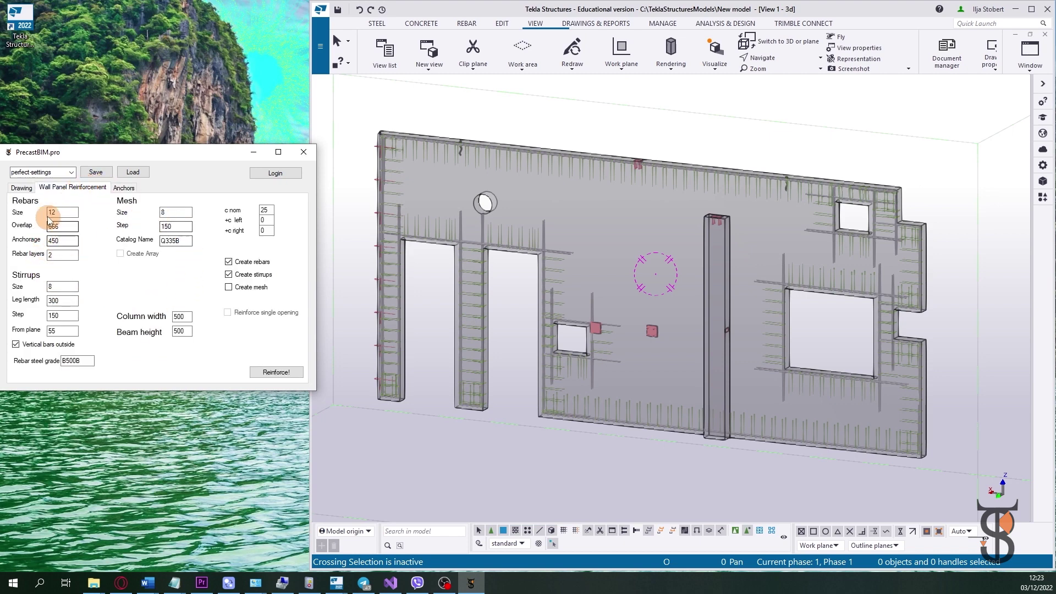
# Load the #test-Settings preset and open the empty wall panel drawing sheet
pyautogui.click(22, 188)
pyautogui.click(71, 172)
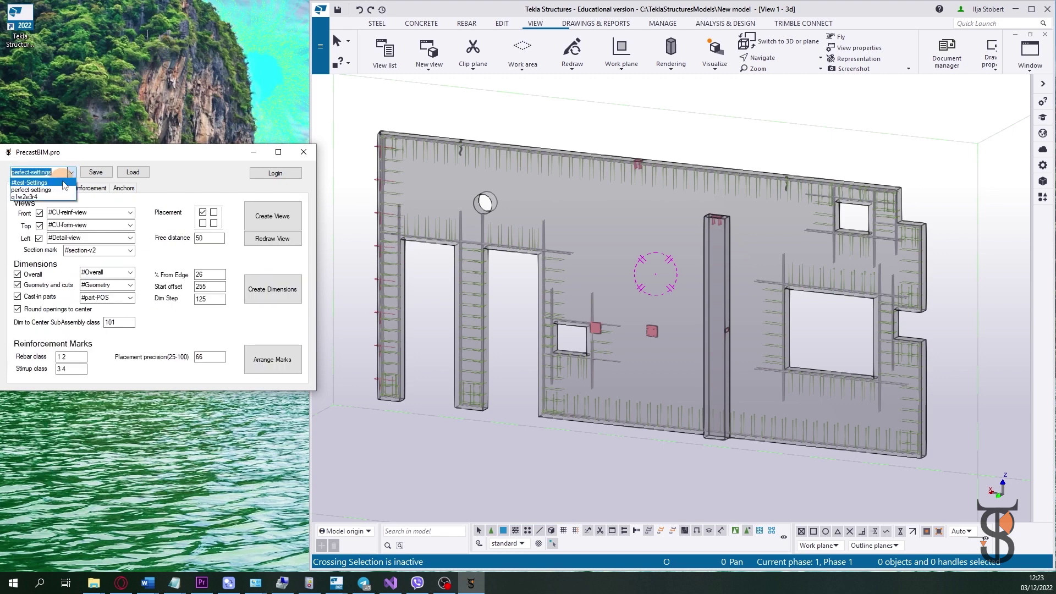
pyautogui.click(73, 188)
pyautogui.click(134, 174)
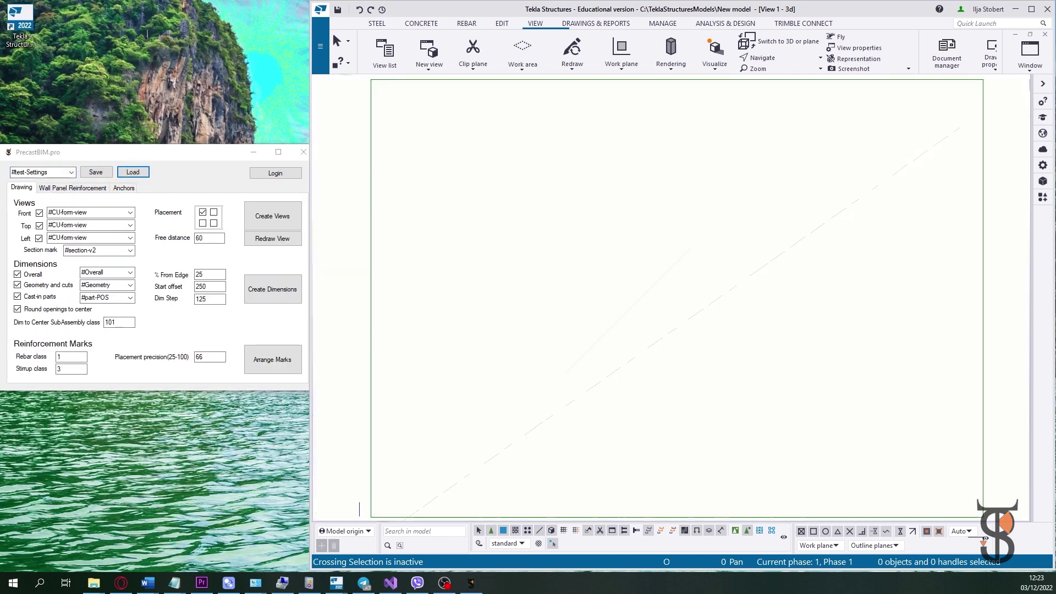
pyautogui.click(545, 406)
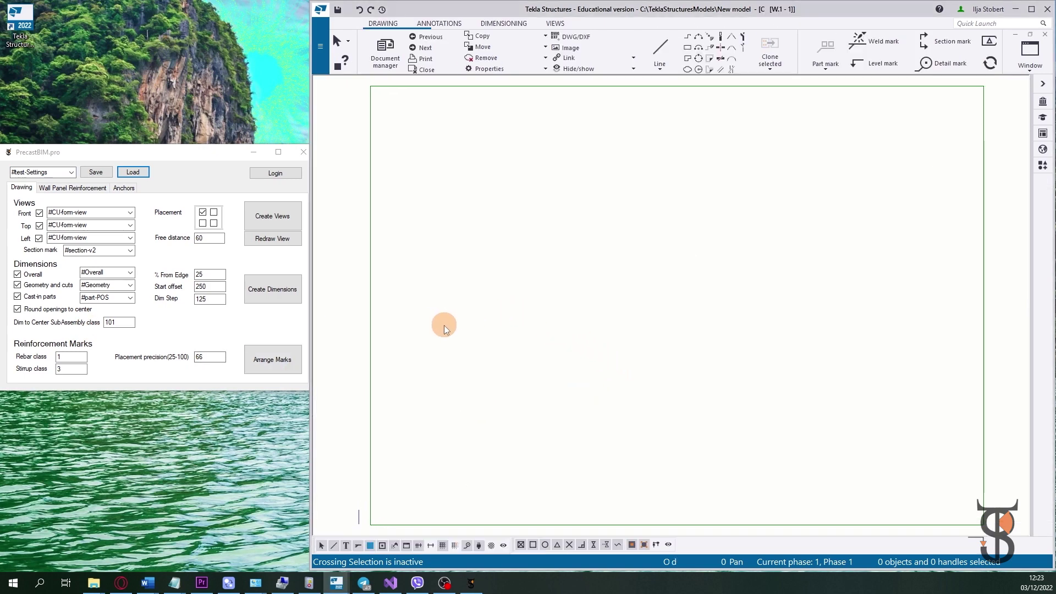
# Generate the front, top and side form views with Create Views
pyautogui.click(288, 217)
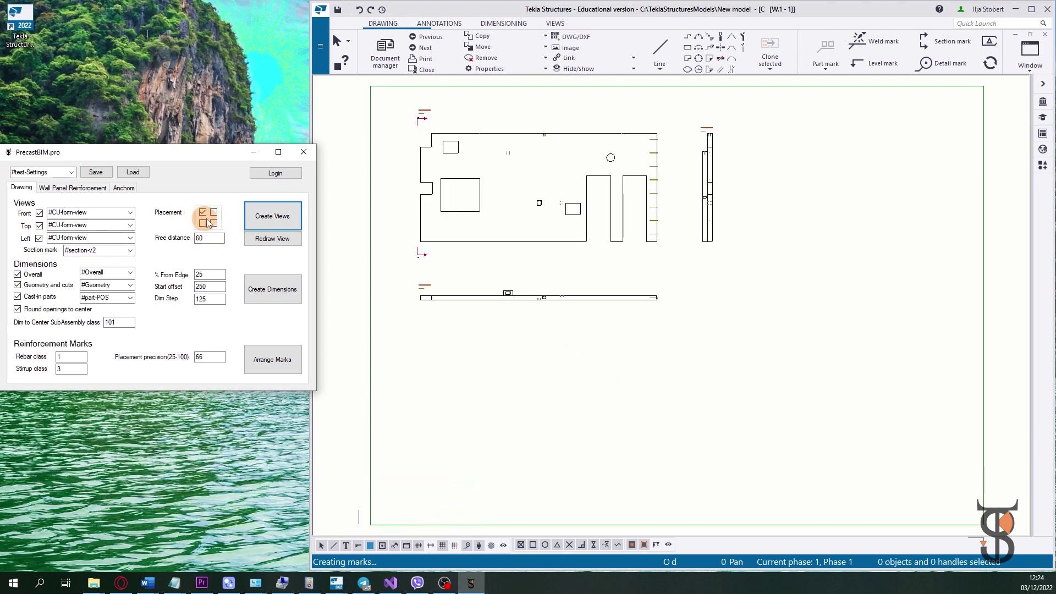
pyautogui.scroll(2, 495, 134)
pyautogui.scroll(1, 501, 166)
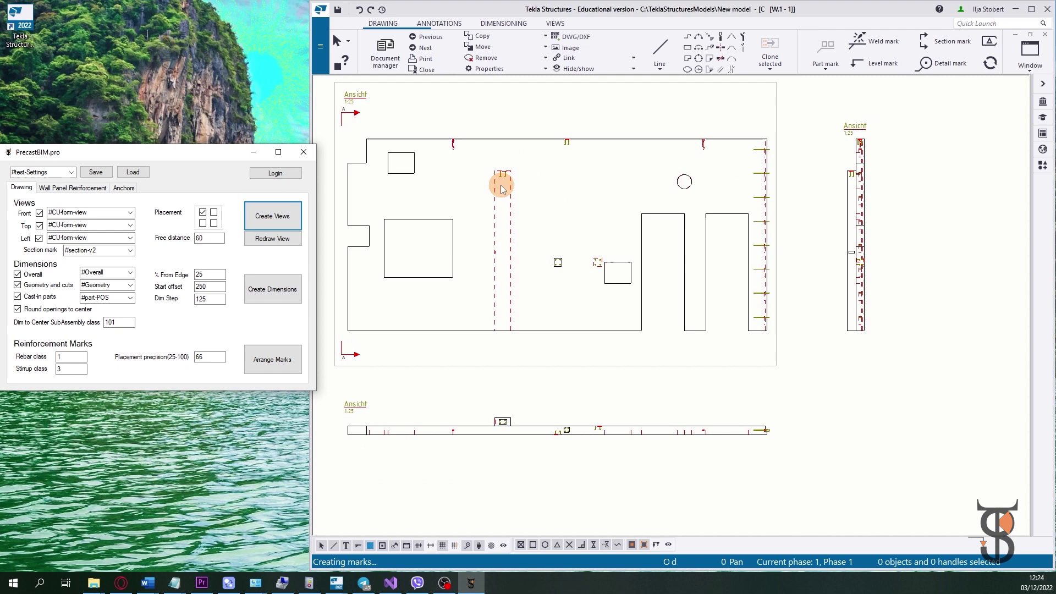
# Dimension the front view and inspect its top horizontal, 3.00 vertical and 3.60 height dimensions
pyautogui.click(252, 291)
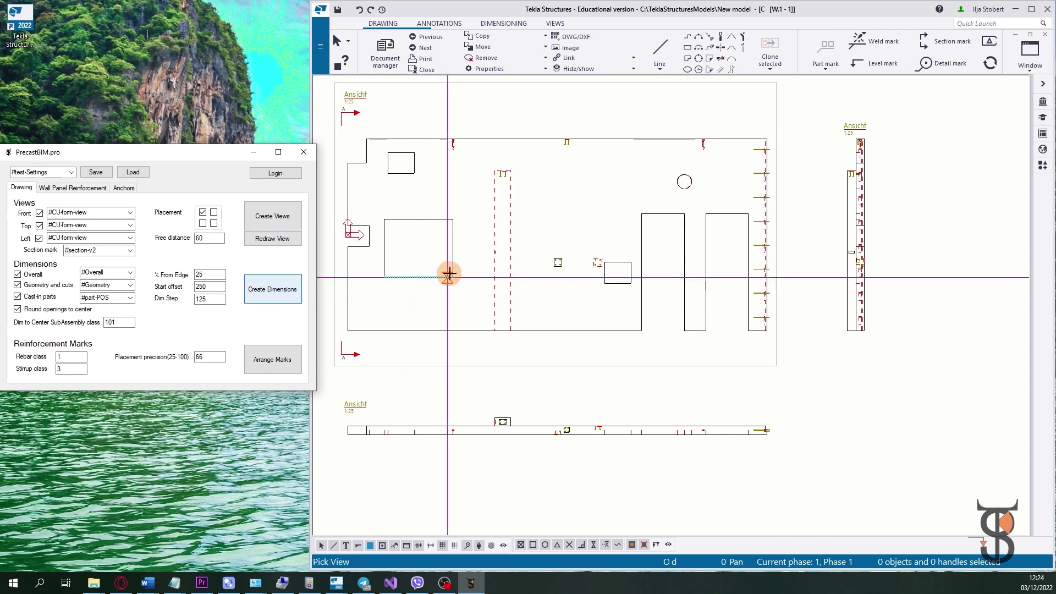
pyautogui.click(493, 245)
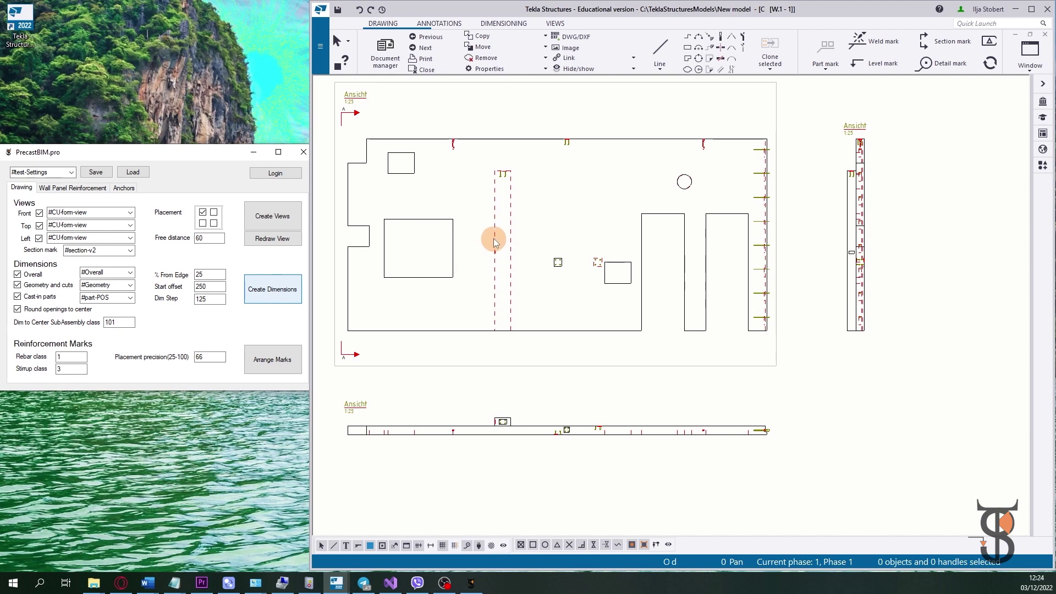
pyautogui.scroll(2, 496, 111)
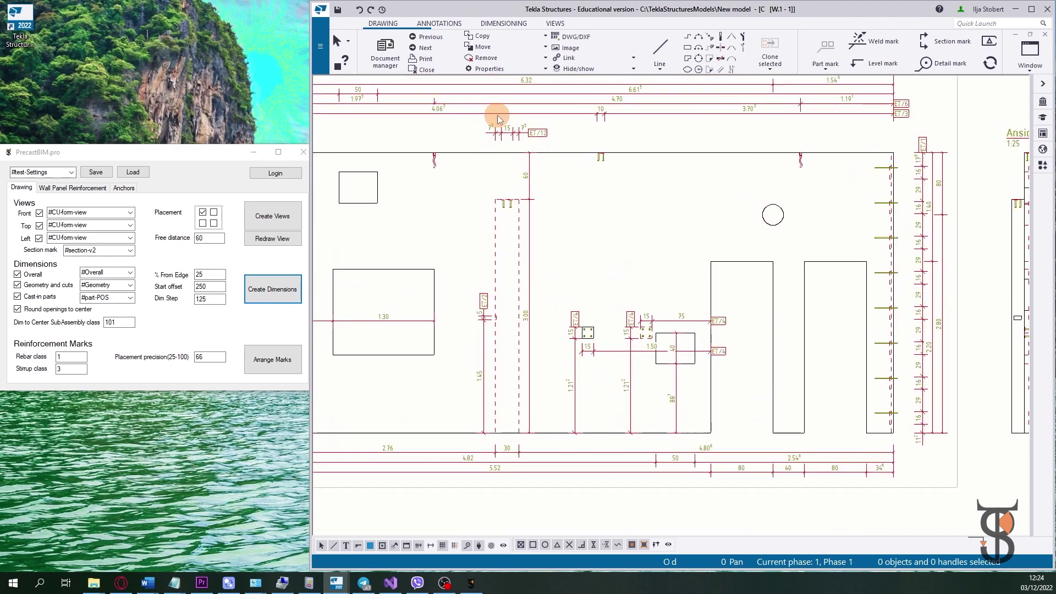
pyautogui.scroll(3, 514, 122)
pyautogui.click(589, 117)
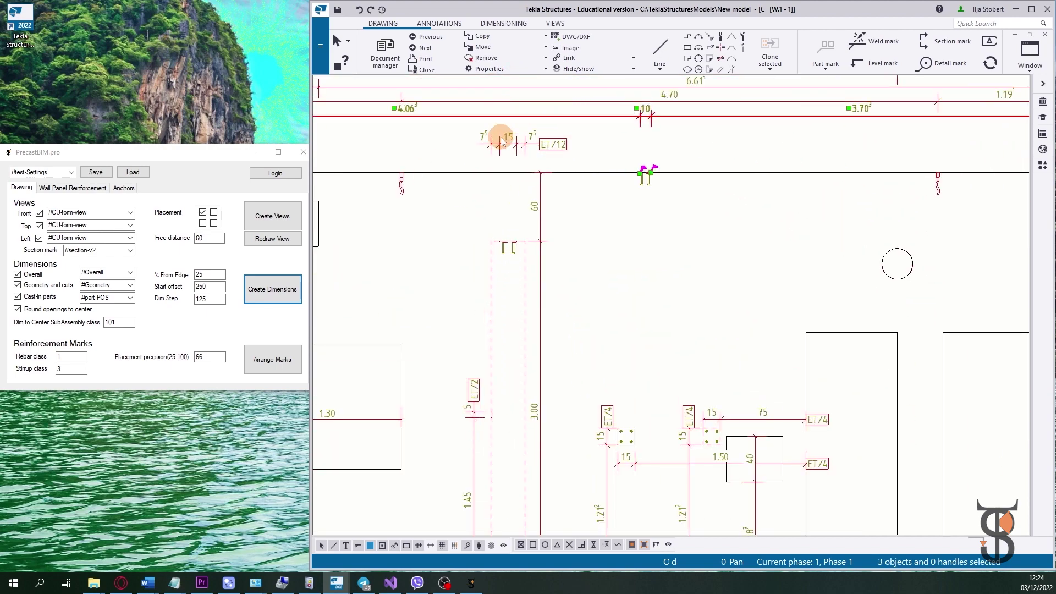
pyautogui.scroll(-2, 507, 330)
pyautogui.scroll(2, 534, 347)
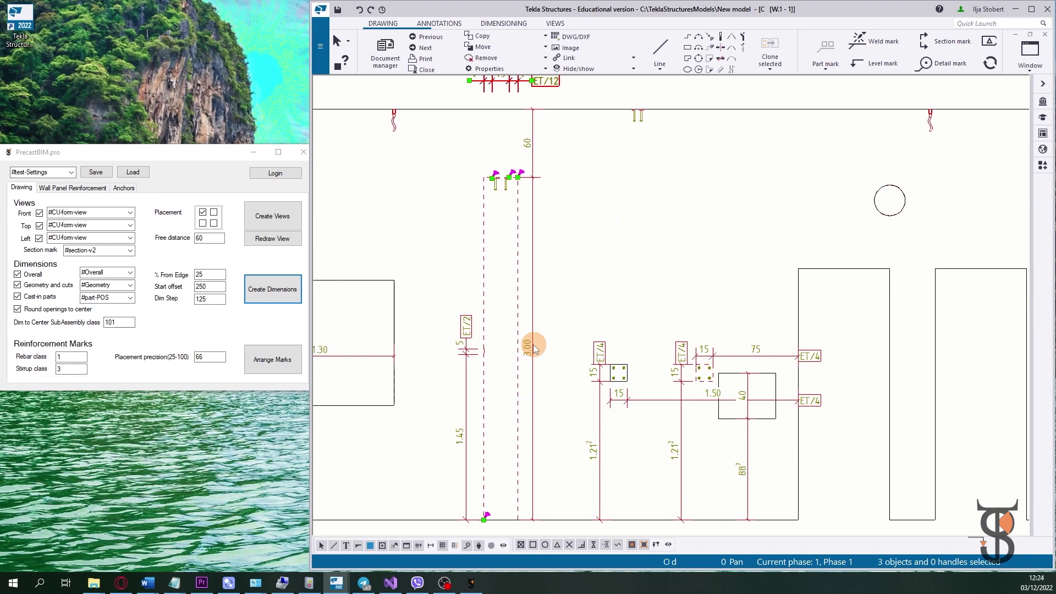
pyautogui.click(534, 347)
pyautogui.scroll(-1, 589, 322)
pyautogui.scroll(-1, 589, 323)
pyautogui.scroll(1, 359, 307)
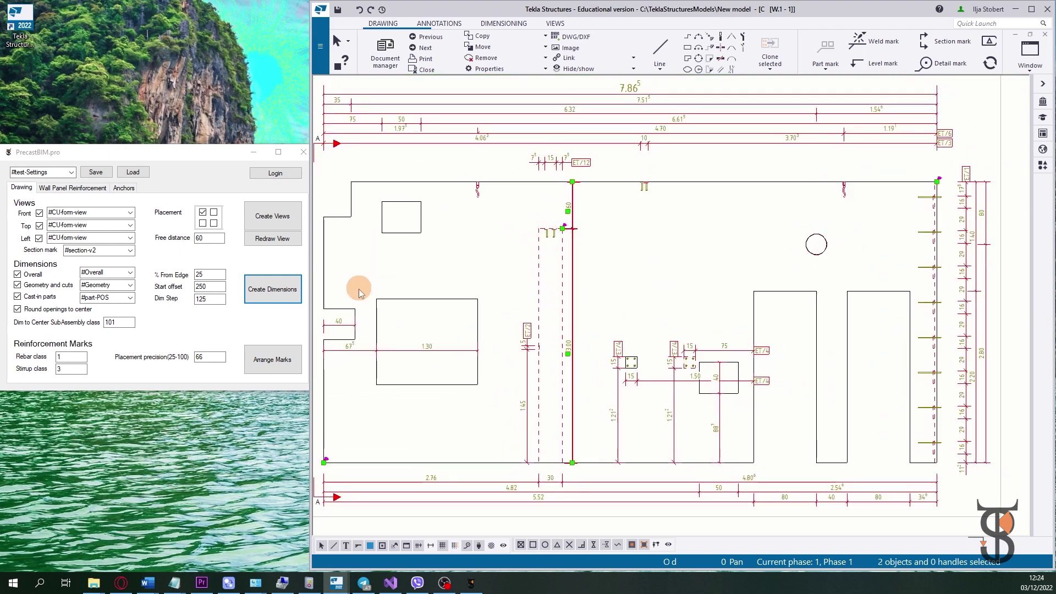
pyautogui.scroll(1, 358, 289)
pyautogui.scroll(-1, 383, 301)
pyautogui.scroll(2, 463, 318)
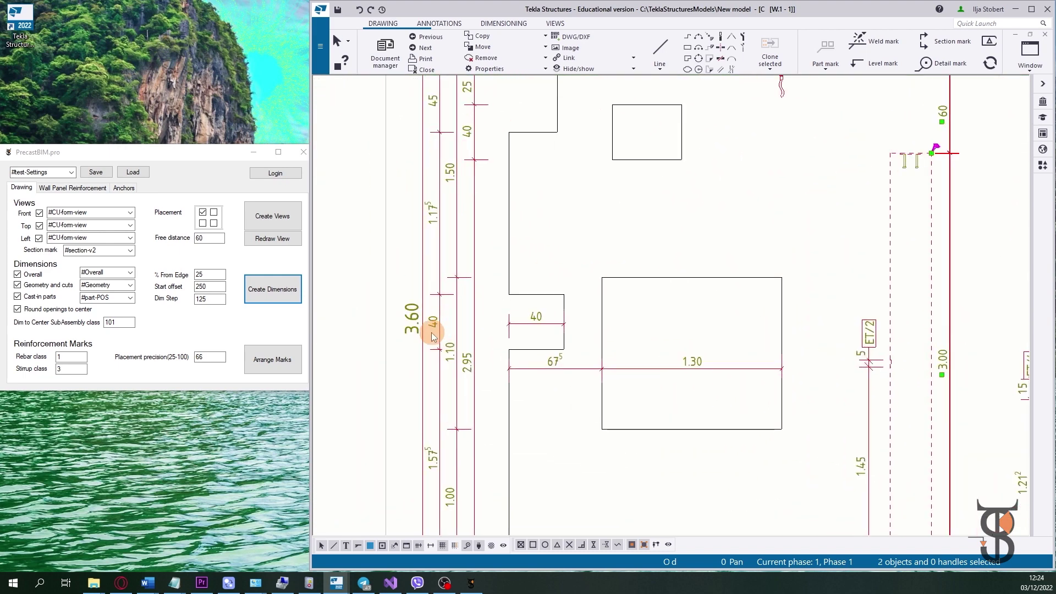
pyautogui.click(429, 335)
pyautogui.click(415, 328)
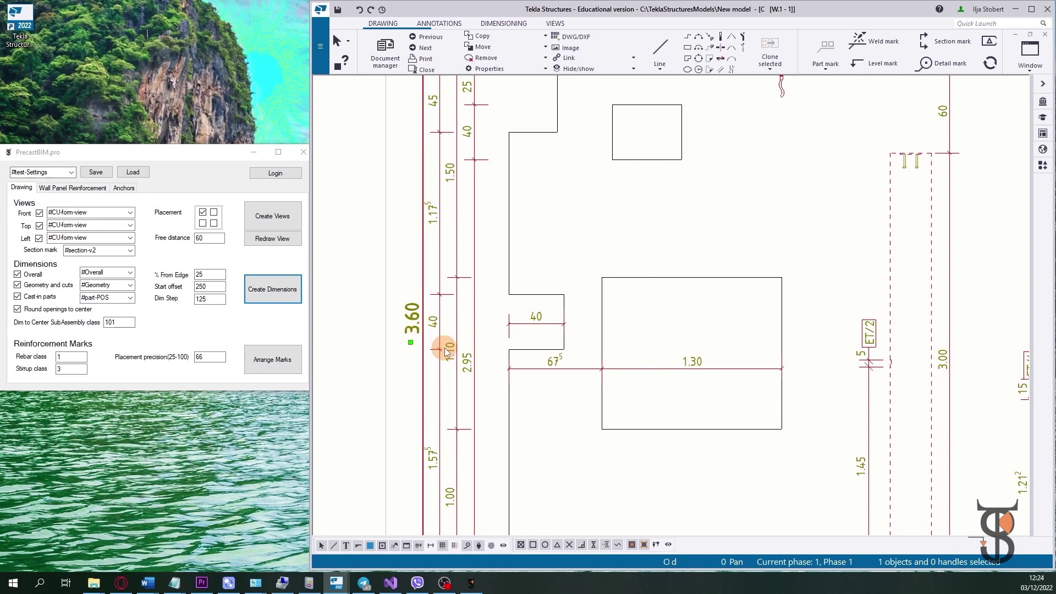
pyautogui.click(458, 357)
pyautogui.scroll(-3, 492, 288)
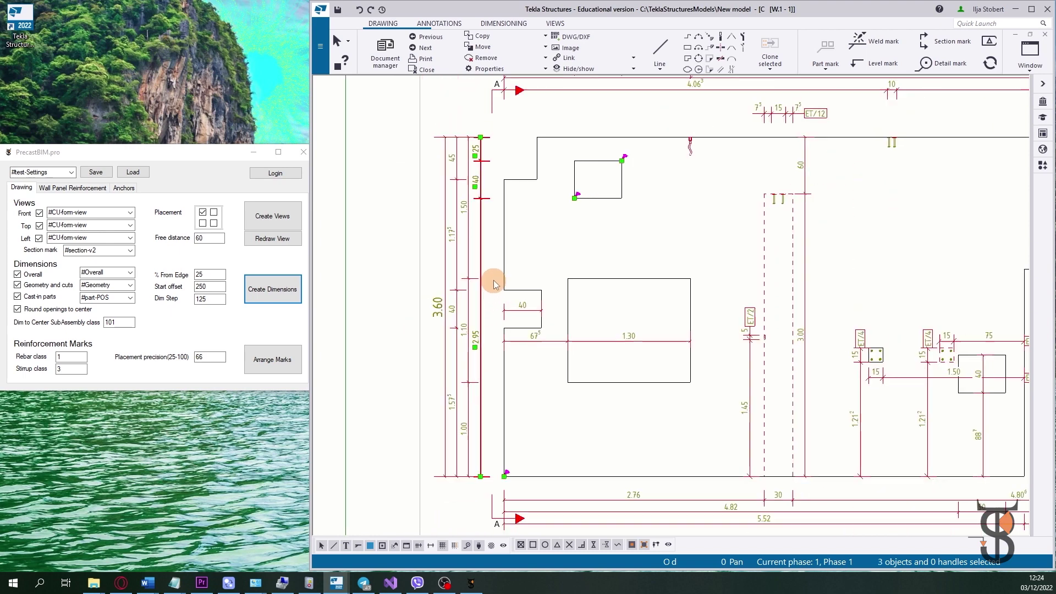
pyautogui.scroll(-1, 531, 286)
pyautogui.scroll(-1, 531, 286)
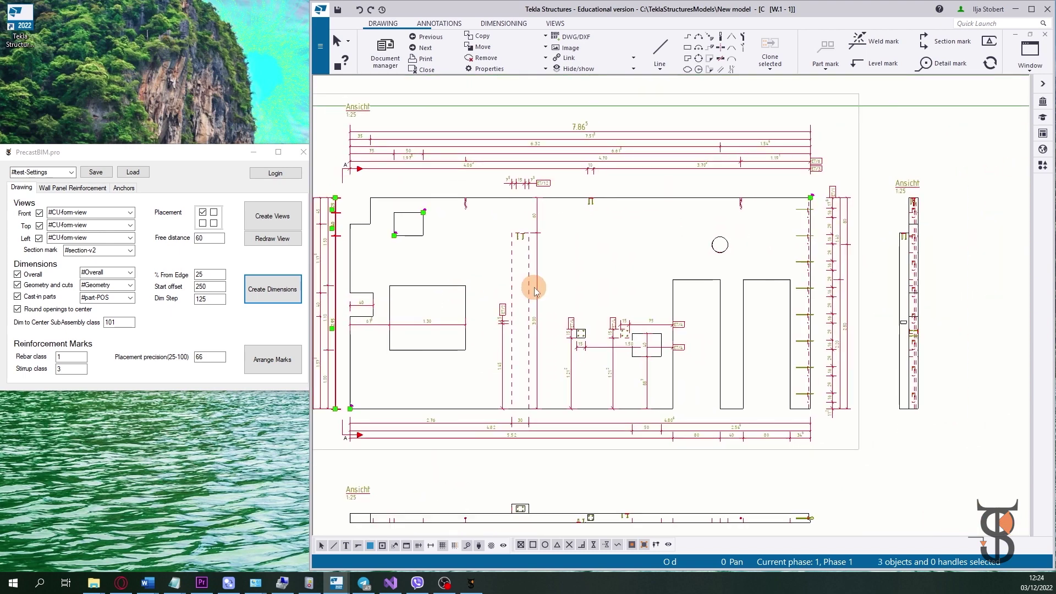
pyautogui.scroll(1, 368, 175)
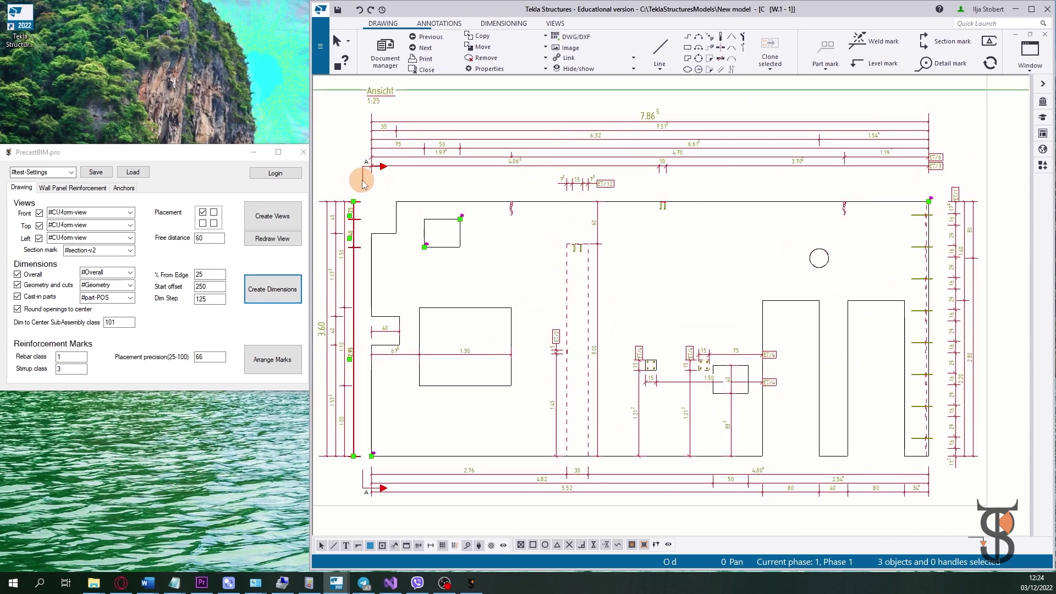
# Dimension the side view with its 3.60 height, 32 width and embedded-part chains
pyautogui.click(361, 180)
pyautogui.scroll(-1, 359, 177)
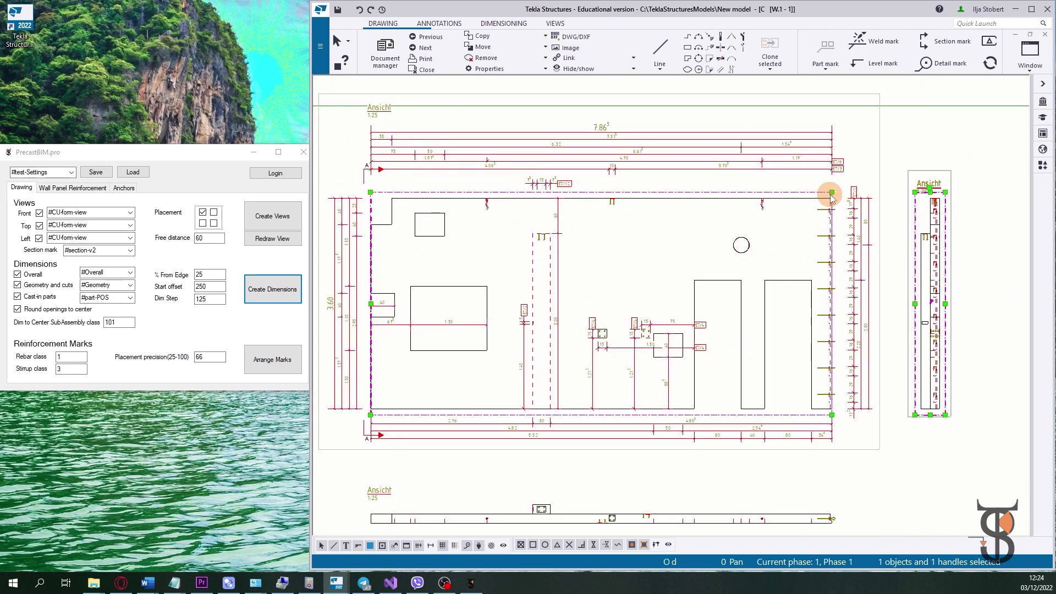
pyautogui.moveTo(831, 193); pyautogui.dragTo(581, 190)
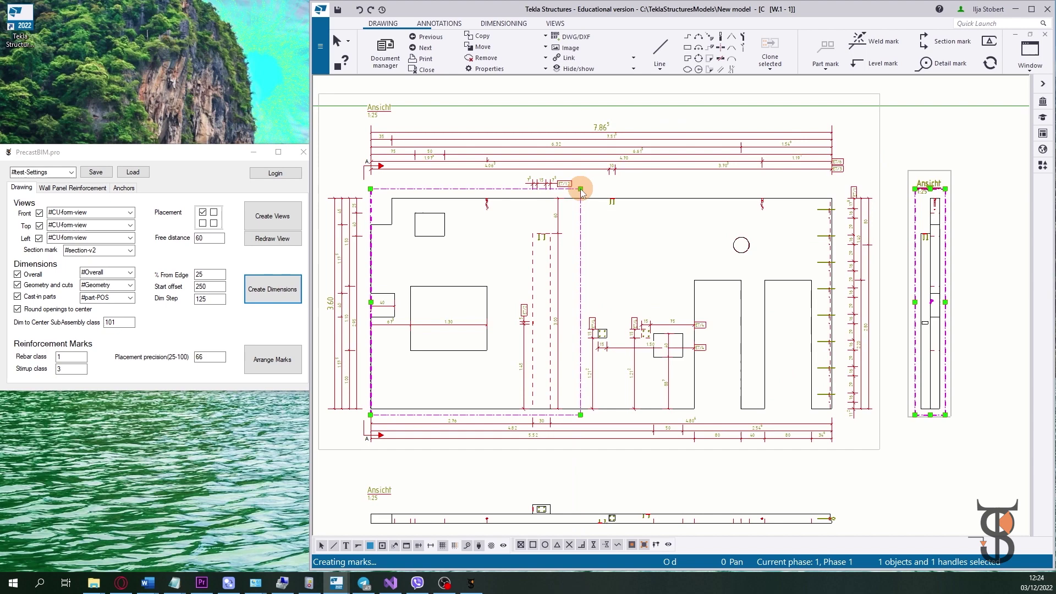
pyautogui.click(258, 291)
pyautogui.scroll(2, 974, 297)
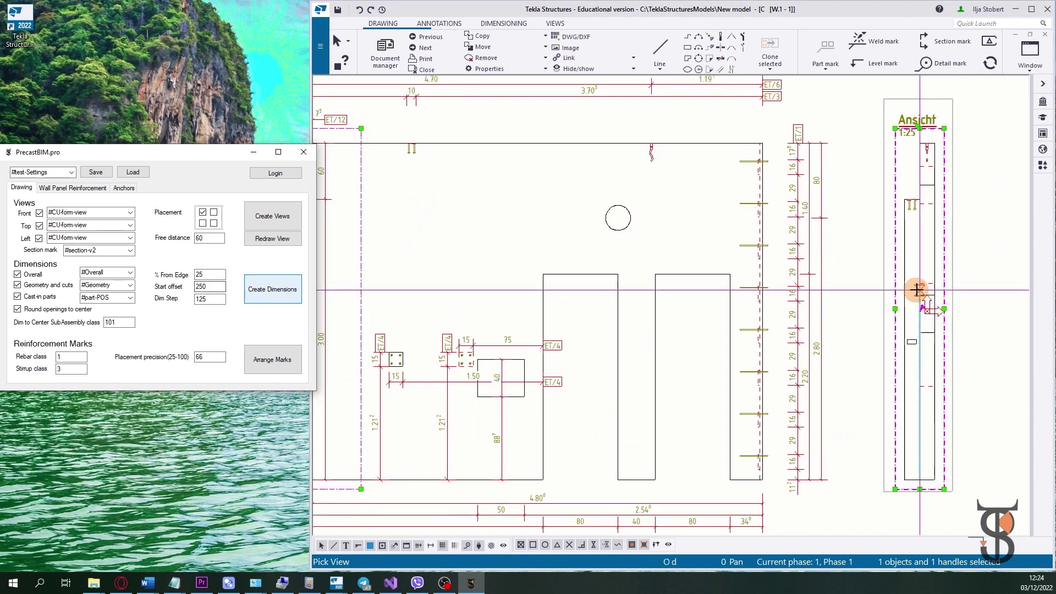
pyautogui.click(918, 290)
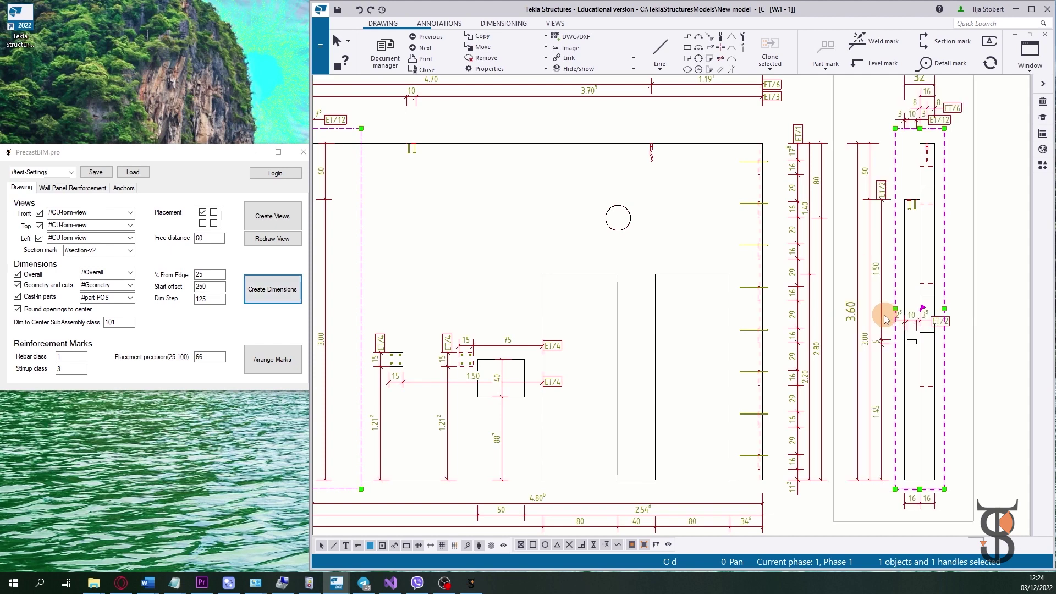
pyautogui.moveTo(884, 318); pyautogui.dragTo(599, 354, button='middle')
pyautogui.scroll(2, 712, 284)
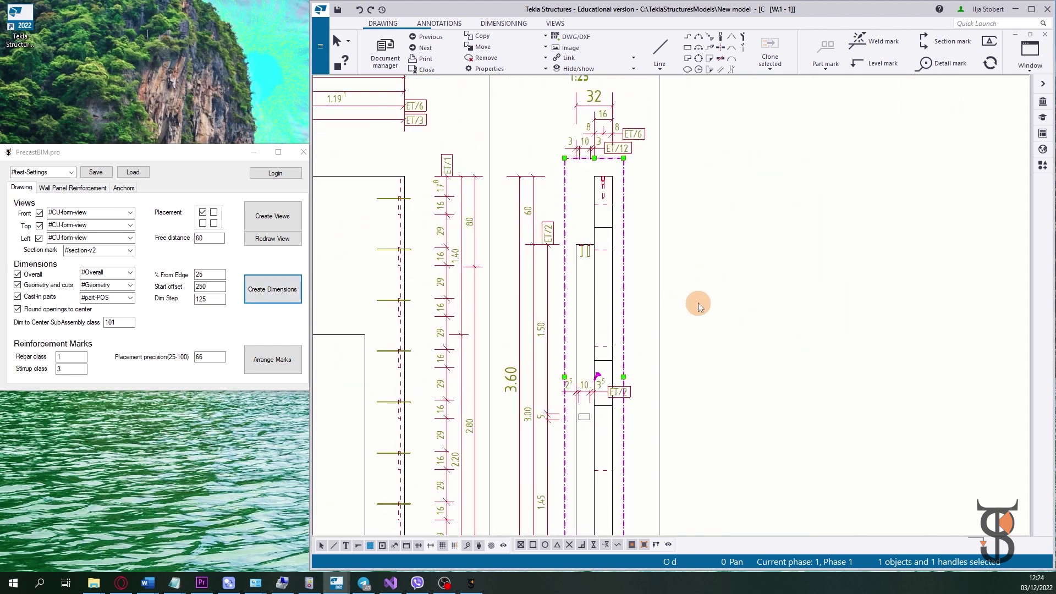
pyautogui.click(698, 303)
pyautogui.scroll(-3, 766, 229)
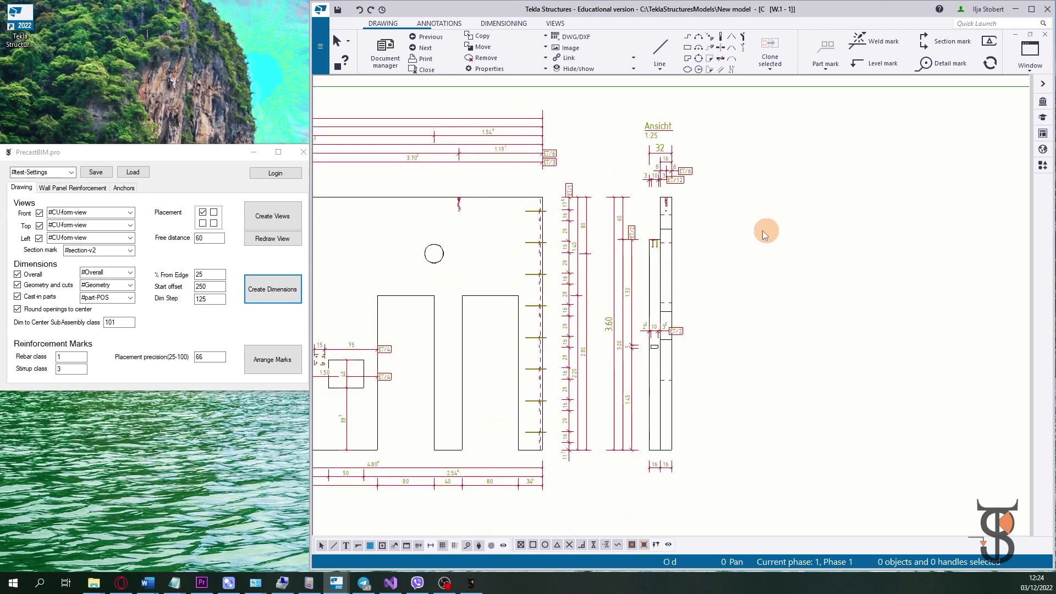
pyautogui.scroll(-1, 534, 378)
# Dimension the top view with its 7.86 overall length and move the ET/2 mark clear
pyautogui.moveTo(470, 402); pyautogui.dragTo(632, 331, button='middle')
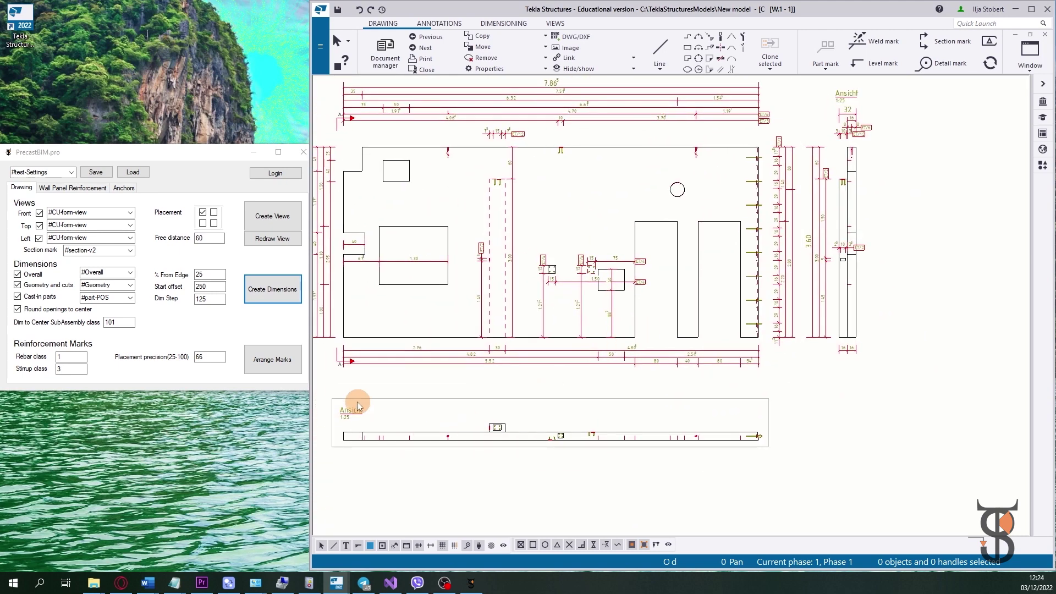
pyautogui.click(274, 295)
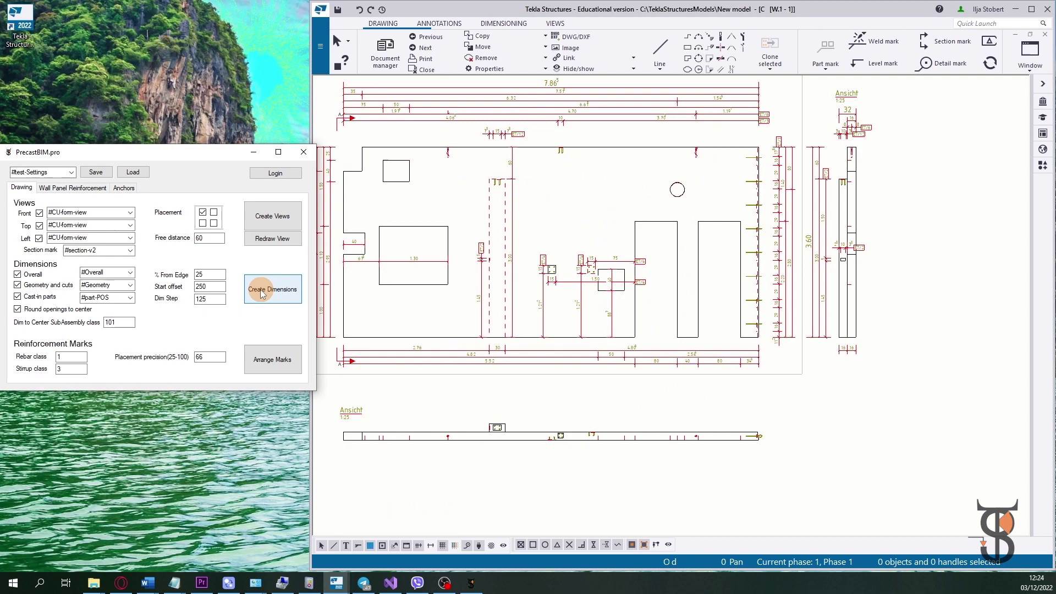
pyautogui.scroll(2, 480, 421)
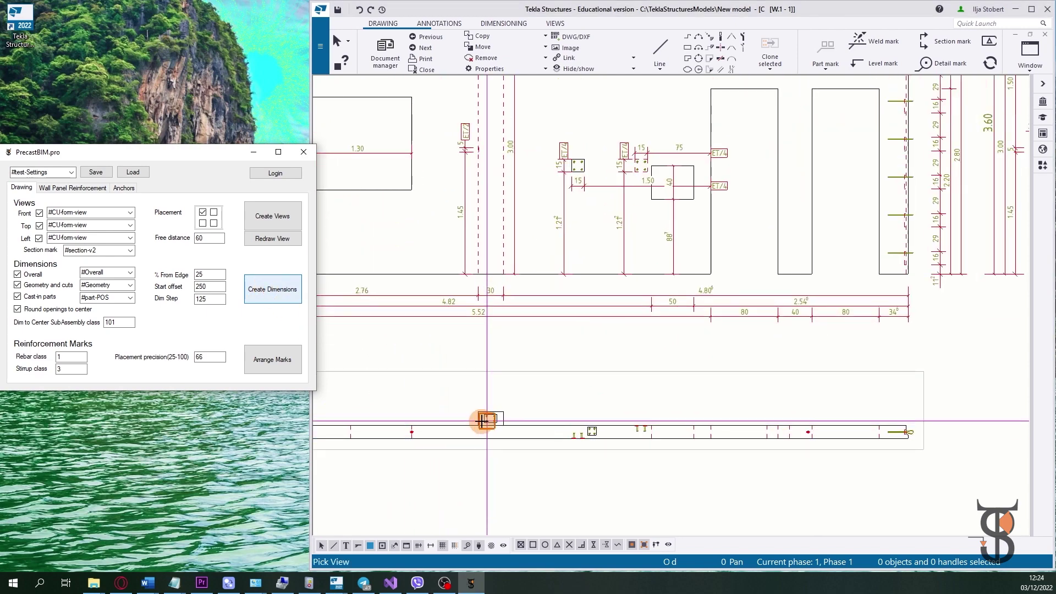
pyautogui.click(480, 421)
pyautogui.scroll(-2, 690, 379)
pyautogui.scroll(2, 689, 378)
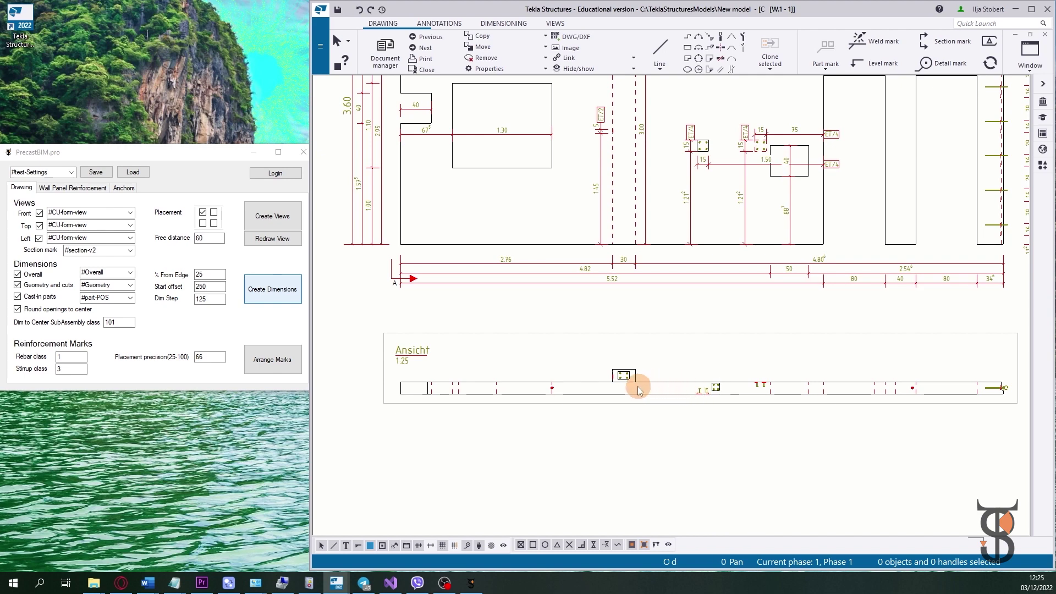
pyautogui.scroll(1, 638, 389)
pyautogui.scroll(2, 628, 375)
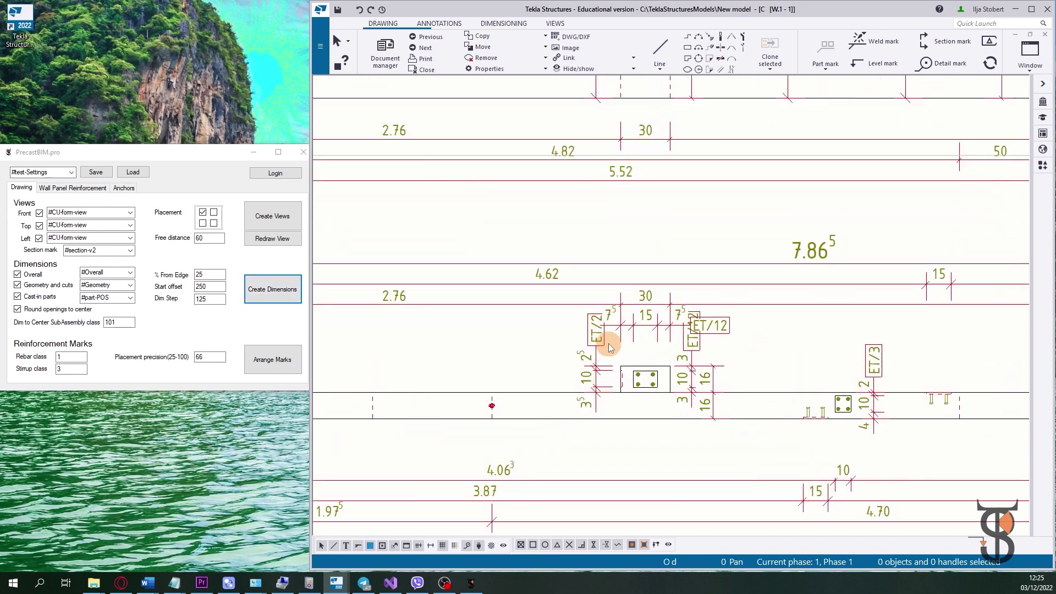
pyautogui.scroll(2, 591, 336)
pyautogui.moveTo(591, 337); pyautogui.dragTo(567, 325)
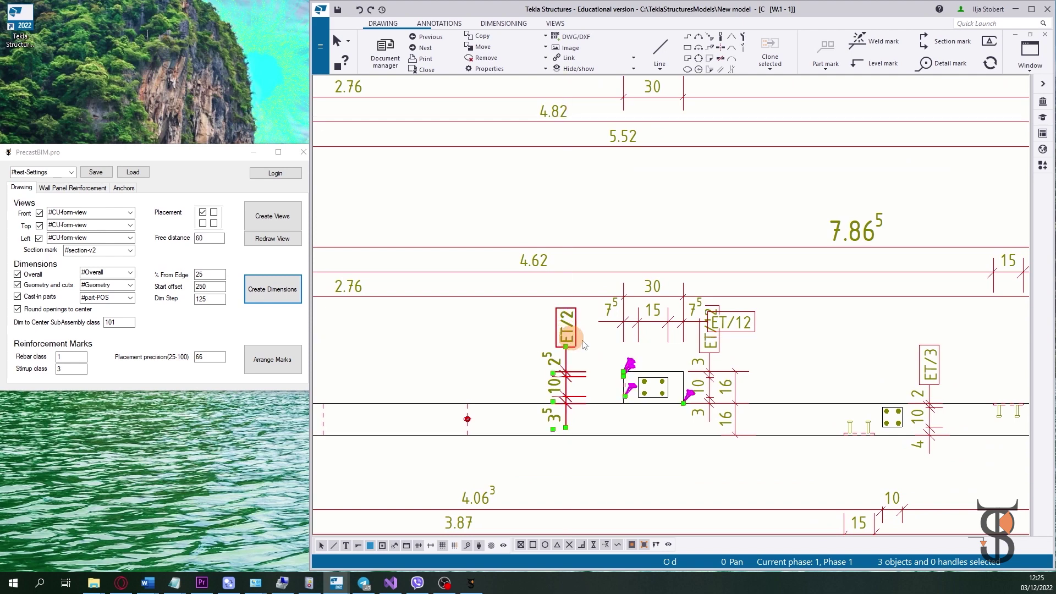
pyautogui.moveTo(779, 384)
pyautogui.mouseDown()
pyautogui.moveTo(699, 388)
pyautogui.moveTo(778, 377)
pyautogui.mouseUp()
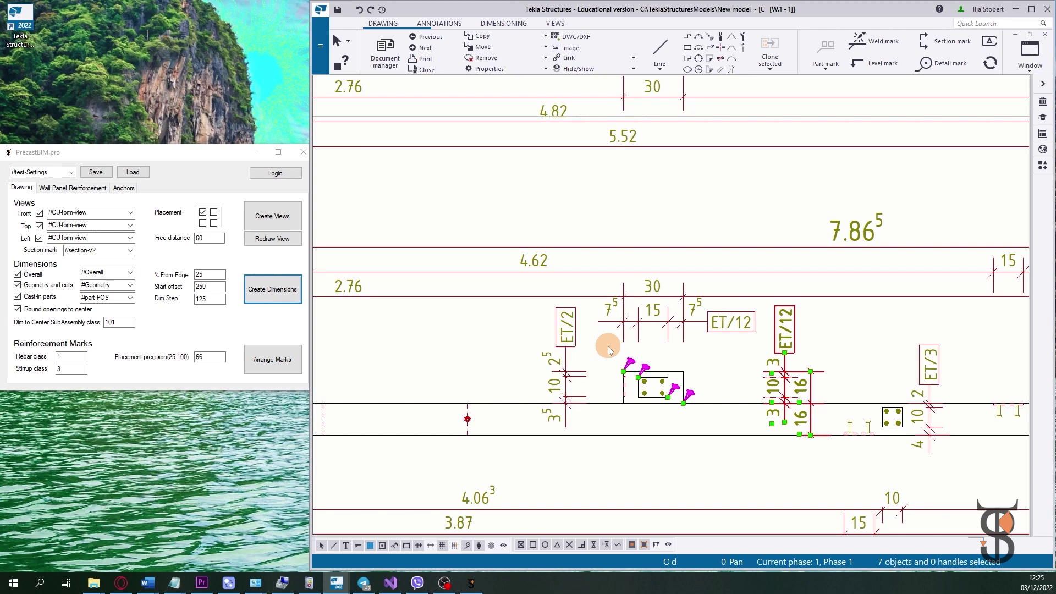
pyautogui.scroll(-3, 608, 350)
pyautogui.scroll(-2, 607, 350)
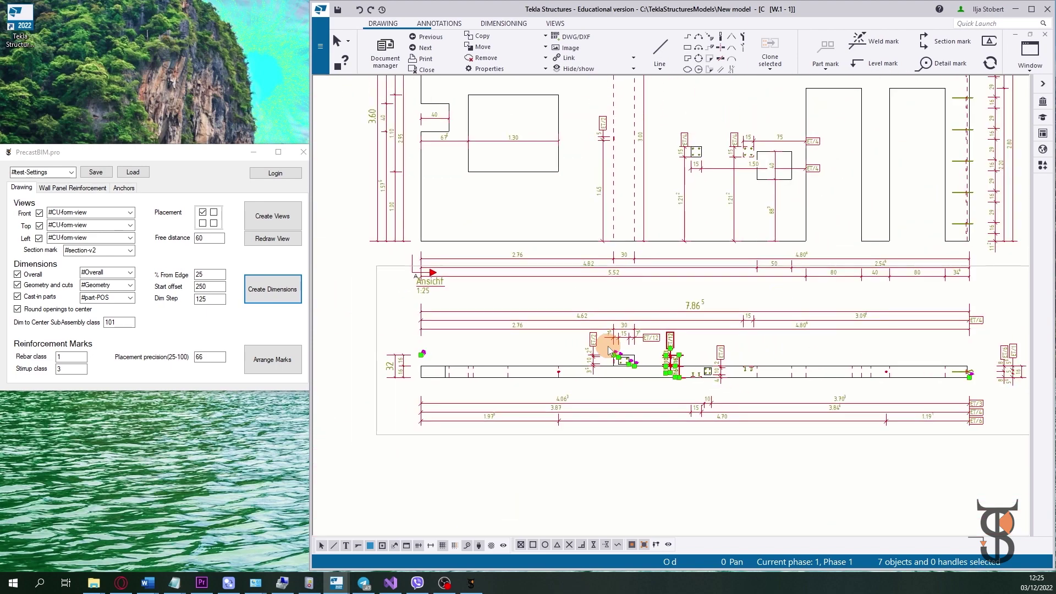
pyautogui.scroll(-2, 611, 351)
# Create only a front view using the #CU-reinf-view setting, with Top and Left unticked
pyautogui.click(39, 225)
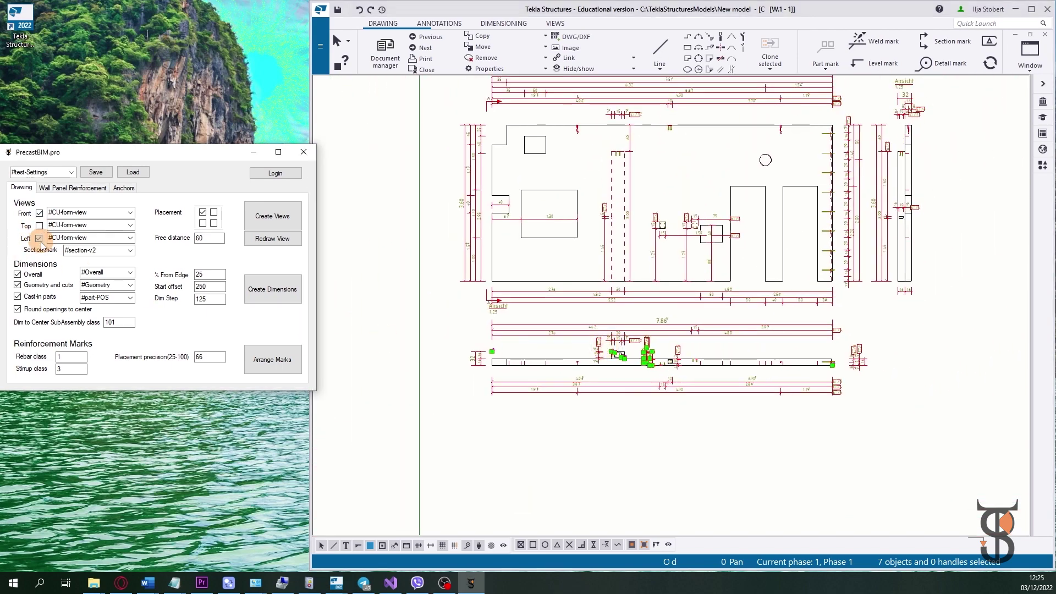
pyautogui.click(39, 238)
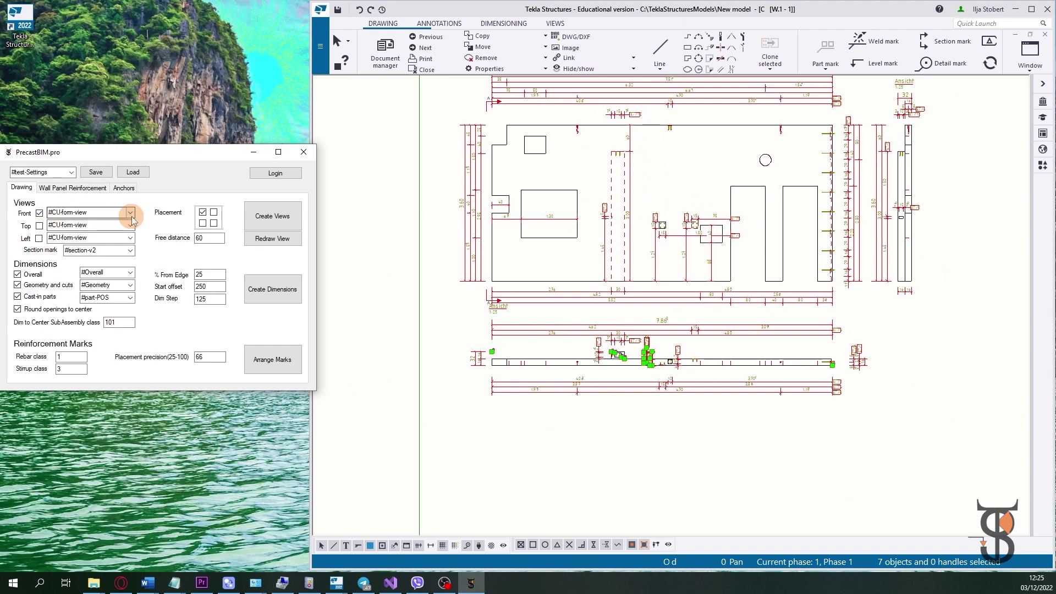
pyautogui.click(111, 212)
pyautogui.click(87, 236)
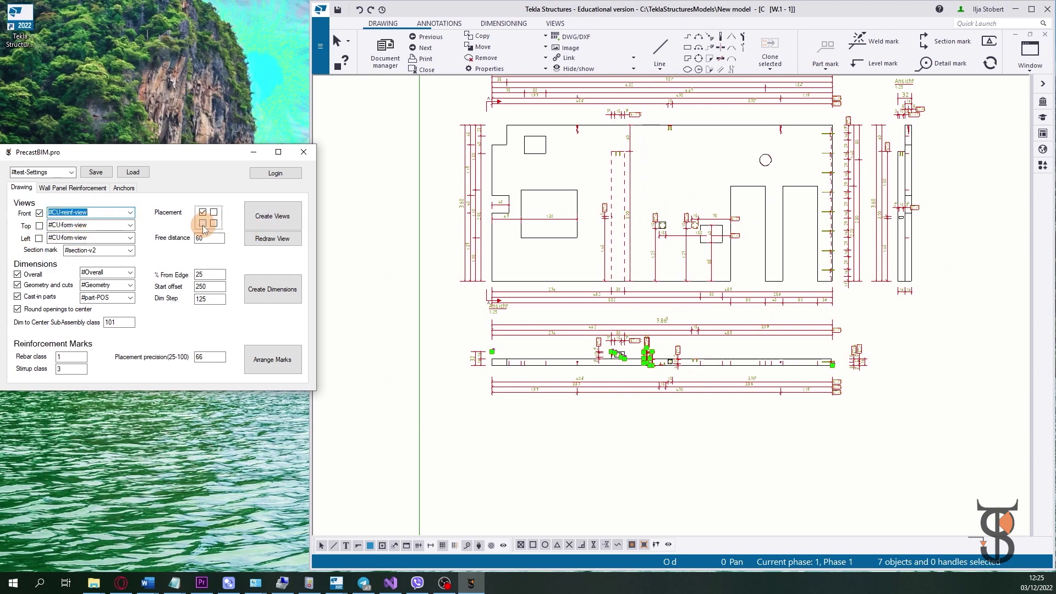
pyautogui.click(266, 220)
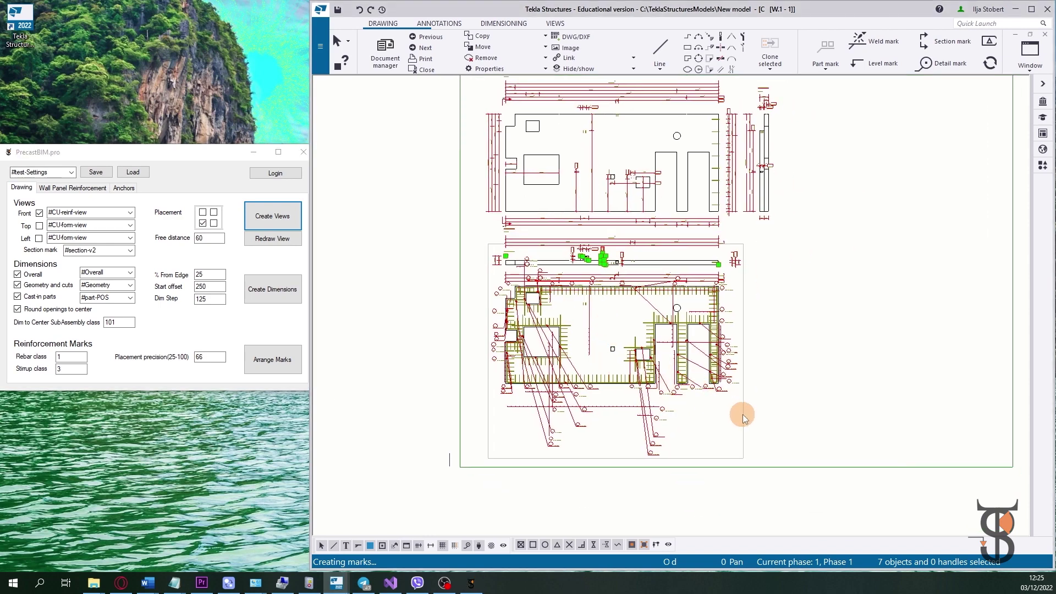
pyautogui.scroll(1, 619, 394)
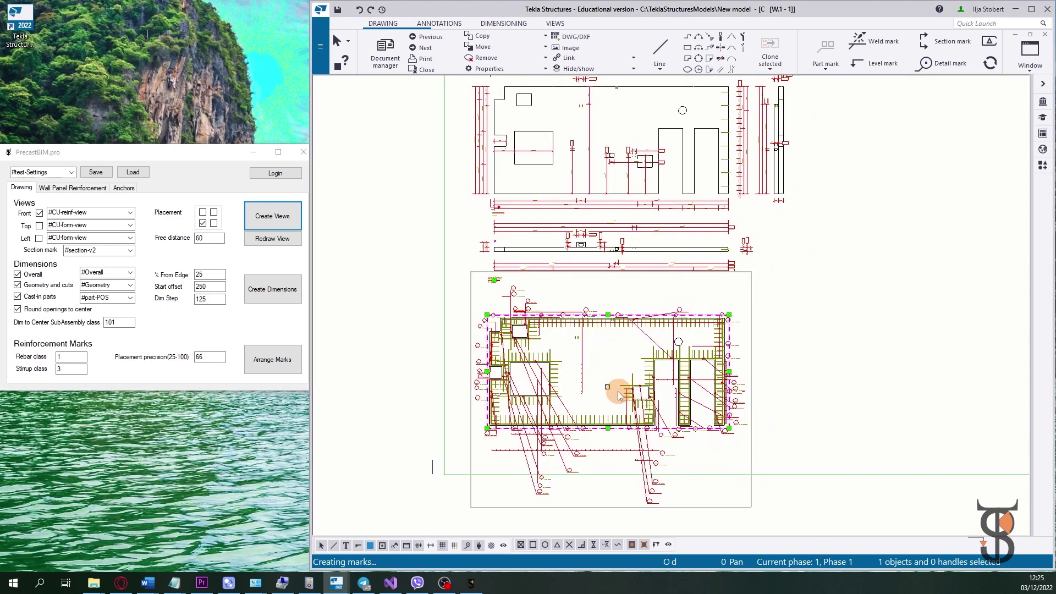
pyautogui.scroll(1, 619, 394)
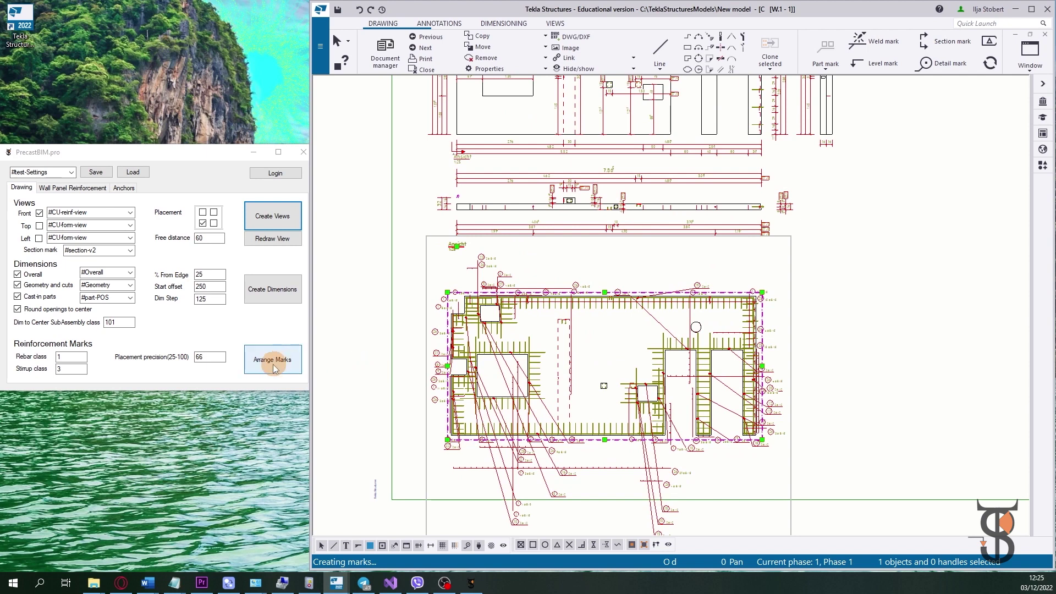
# Arrange the rebar marks in the front reinforcement view
pyautogui.click(576, 368)
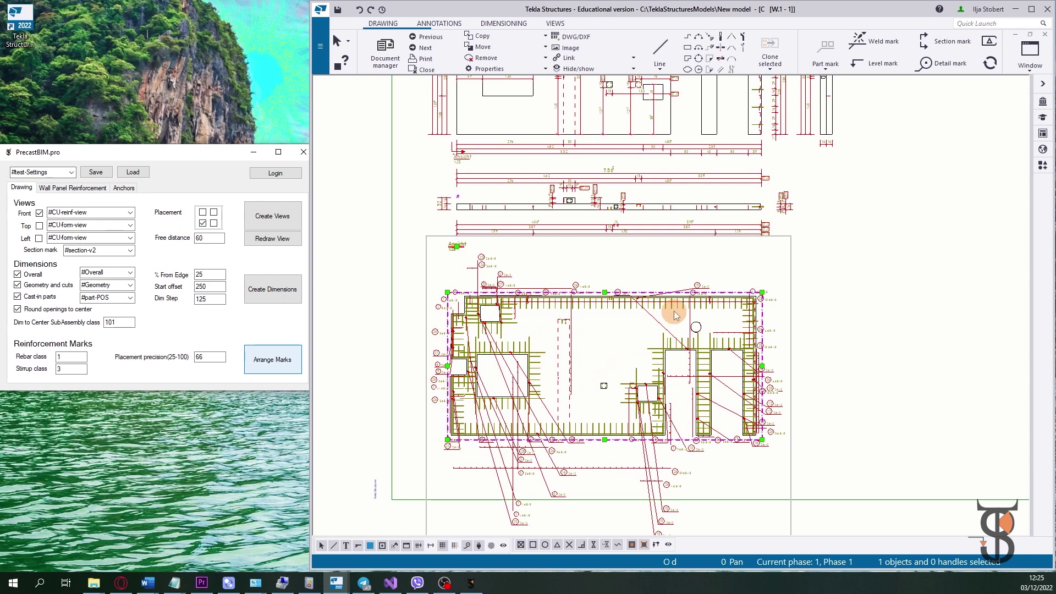
pyautogui.scroll(1, 558, 415)
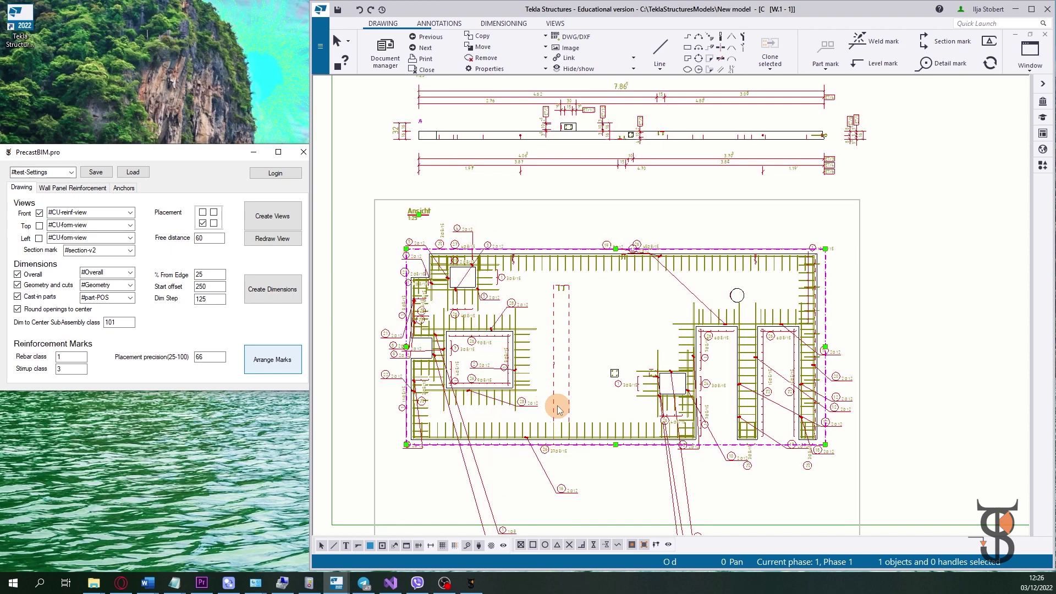
pyautogui.scroll(2, 697, 371)
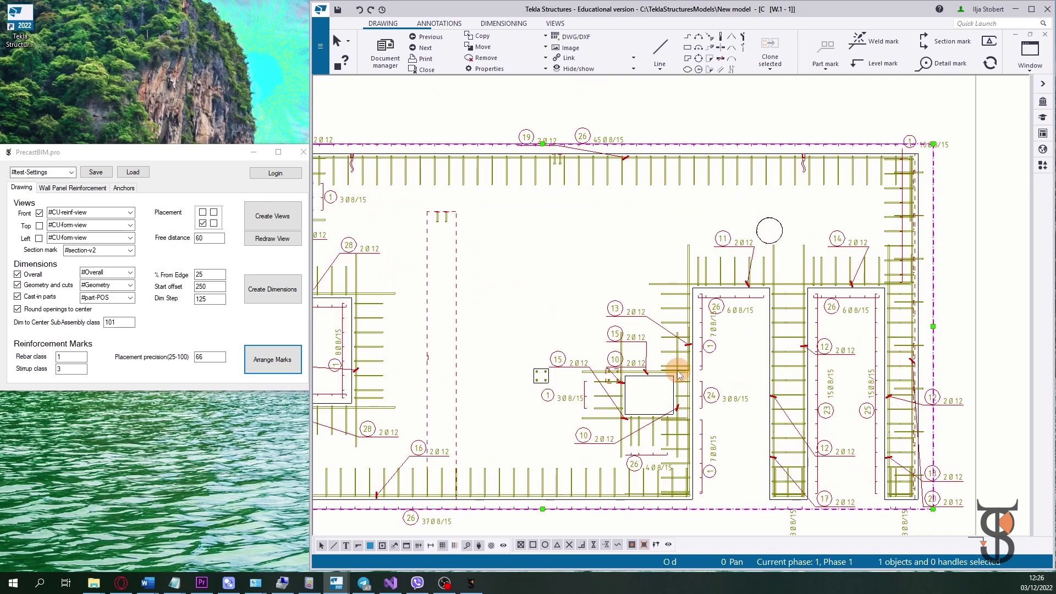
pyautogui.scroll(-1, 697, 371)
pyautogui.scroll(-1, 633, 366)
pyautogui.scroll(-2, 624, 374)
pyautogui.scroll(-1, 625, 374)
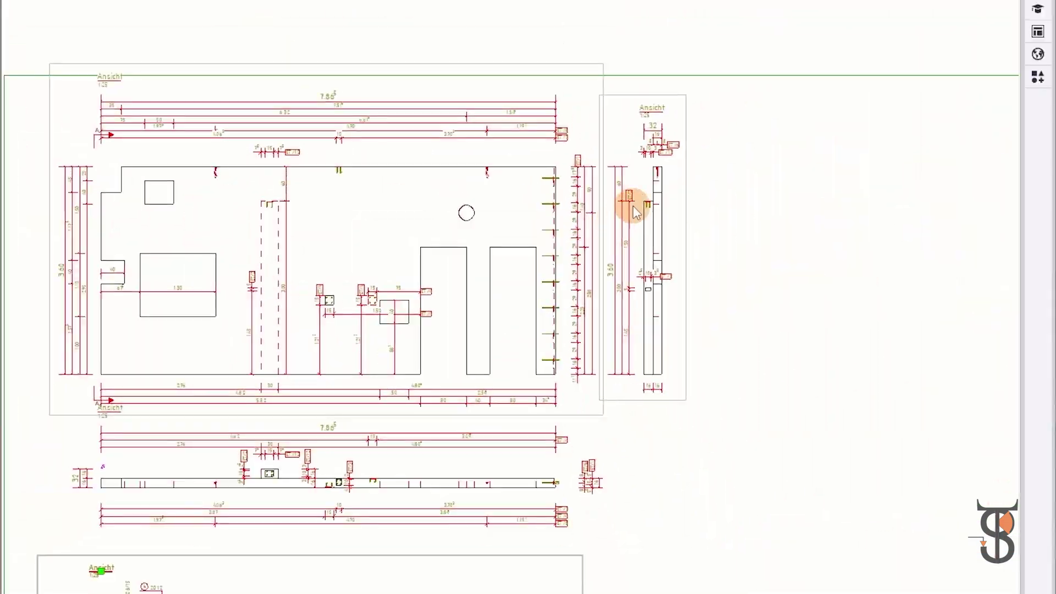
pyautogui.scroll(2, 640, 176)
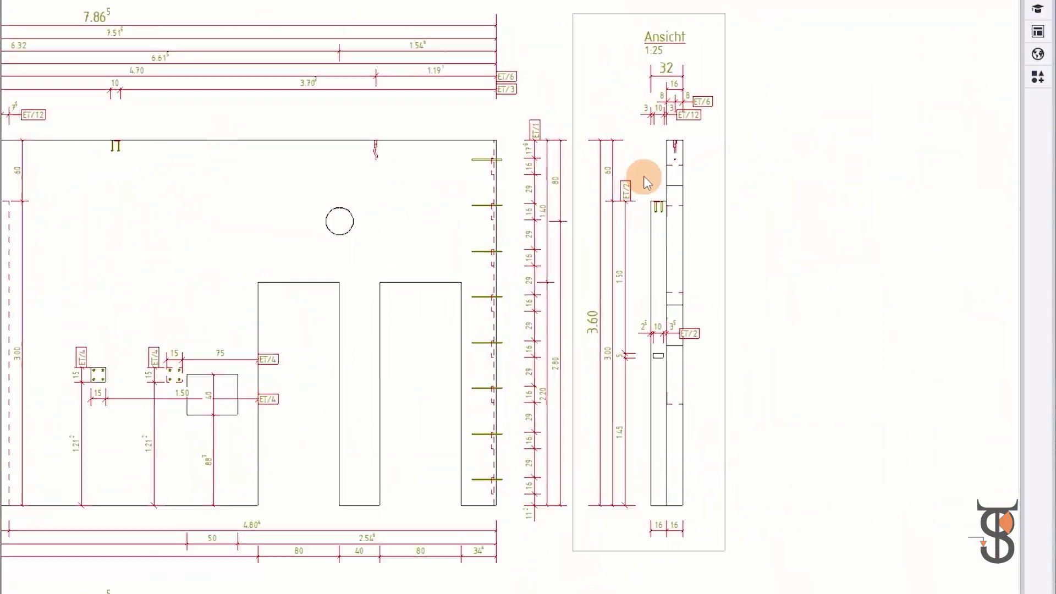
pyautogui.scroll(1, 632, 177)
pyautogui.moveTo(388, 211); pyautogui.dragTo(600, 314, button='middle')
pyautogui.scroll(-1, 600, 315)
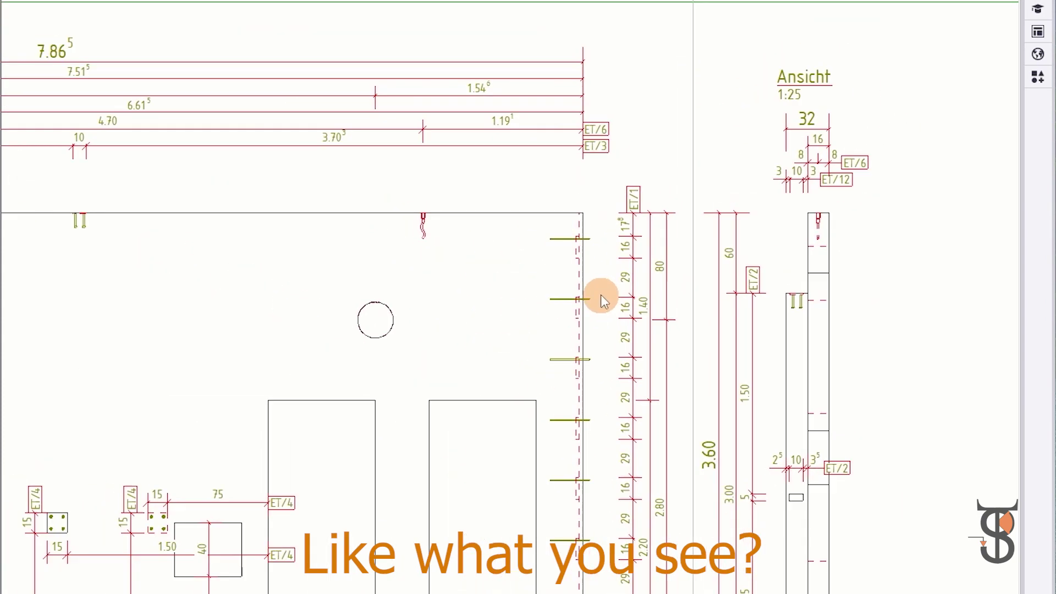
pyautogui.scroll(-2, 578, 302)
pyautogui.moveTo(168, 343); pyautogui.dragTo(508, 325, button='middle')
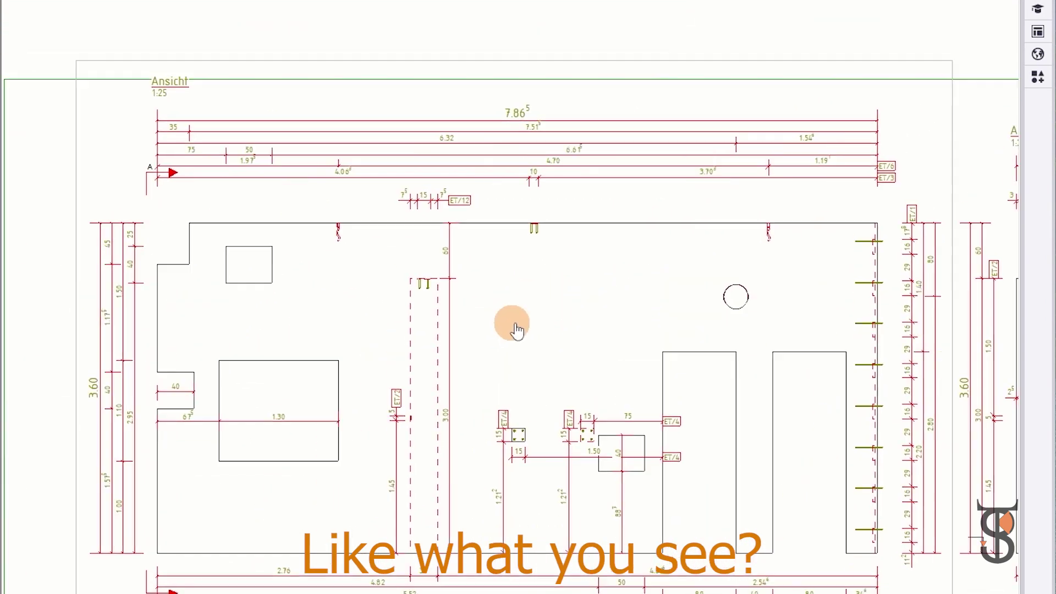
pyautogui.scroll(2, 285, 299)
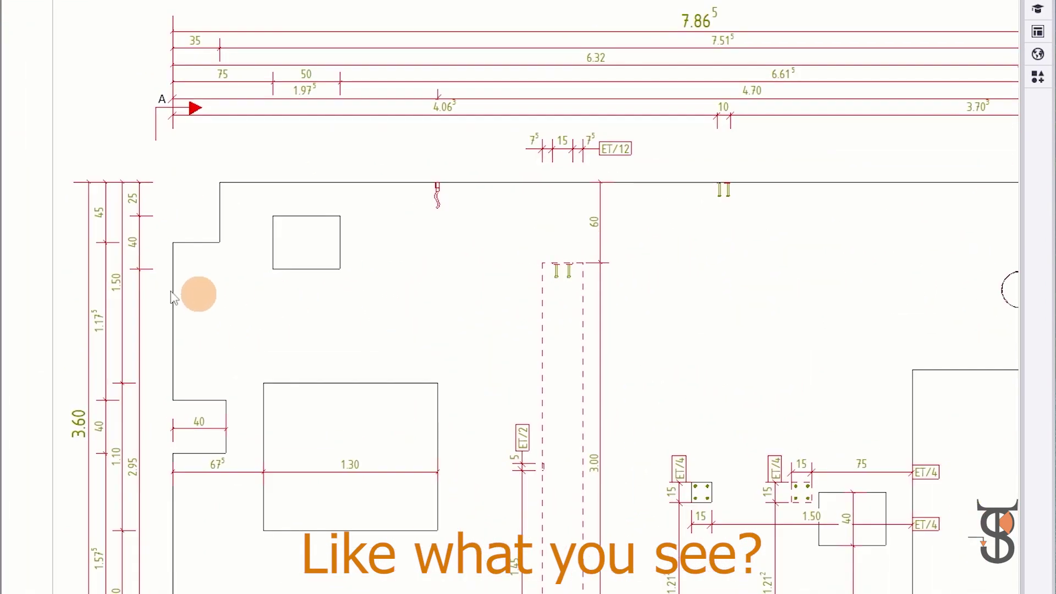